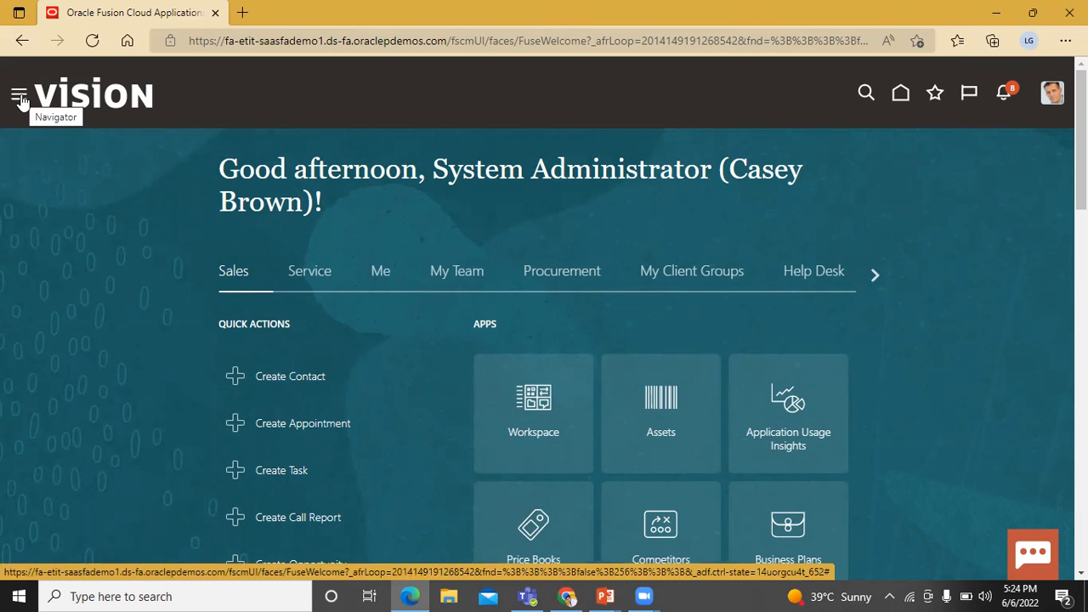
- Open the Sandboxes page from the Configuration group of the Navigator
left_click(19, 98)
scroll(113, 189, "down", 10)
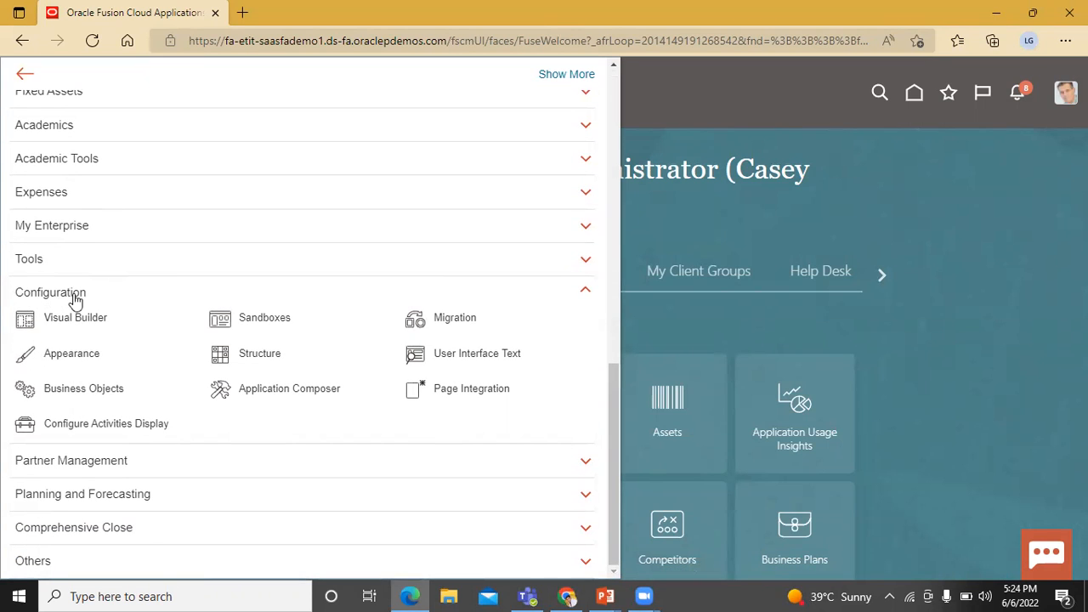
left_click(262, 324)
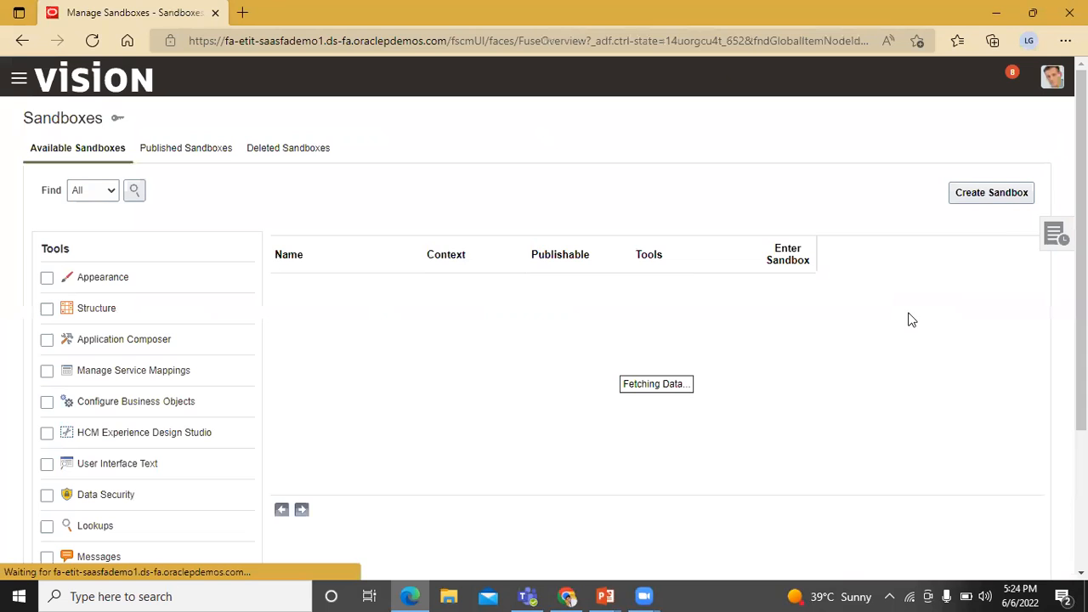
- Create and enter a publishable sandbox named BISP Sandbox with the Structure and Application Composer tools active
left_click(984, 196)
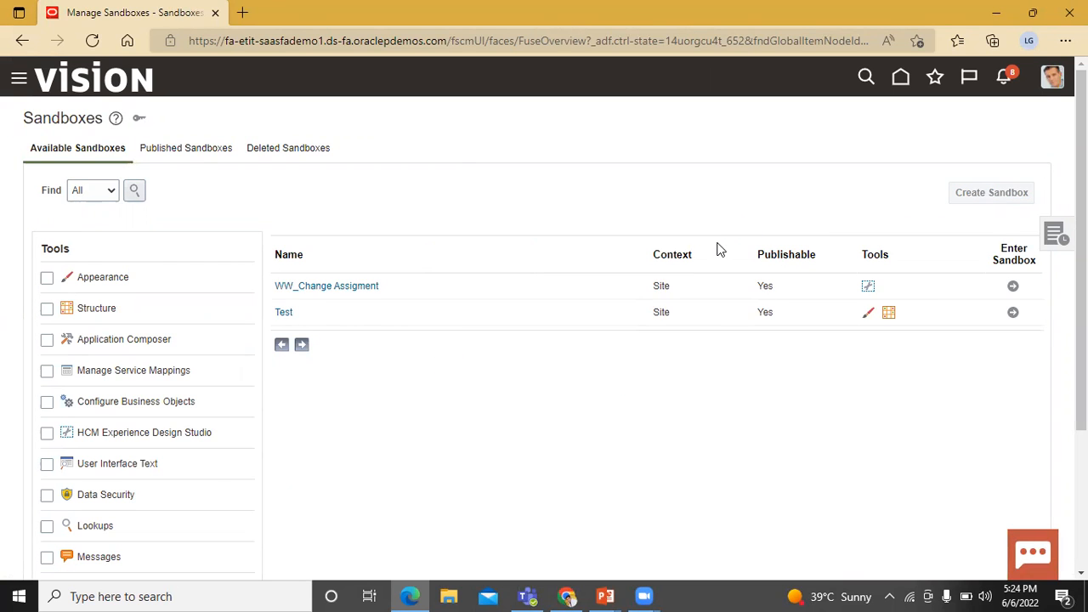
left_click(281, 169)
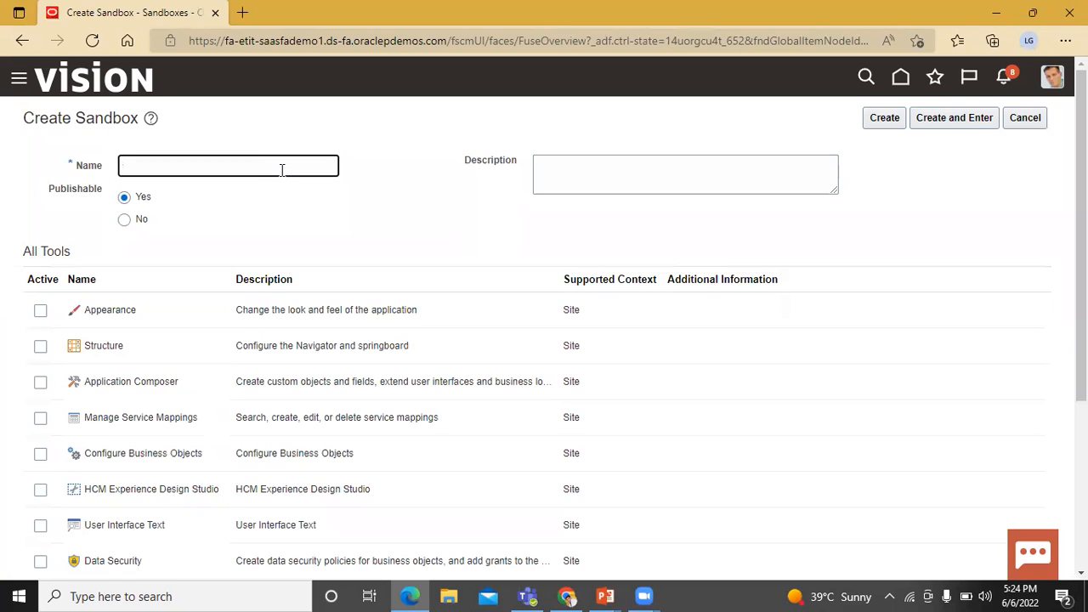
type("BISP Sandbox")
left_click(41, 347)
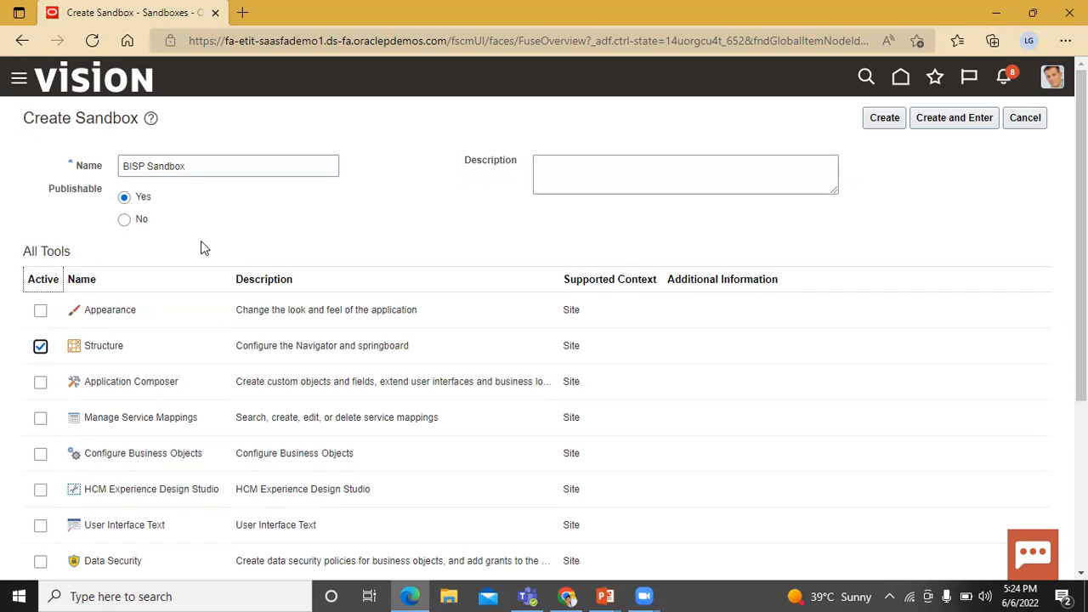
left_click(41, 383)
left_click(961, 123)
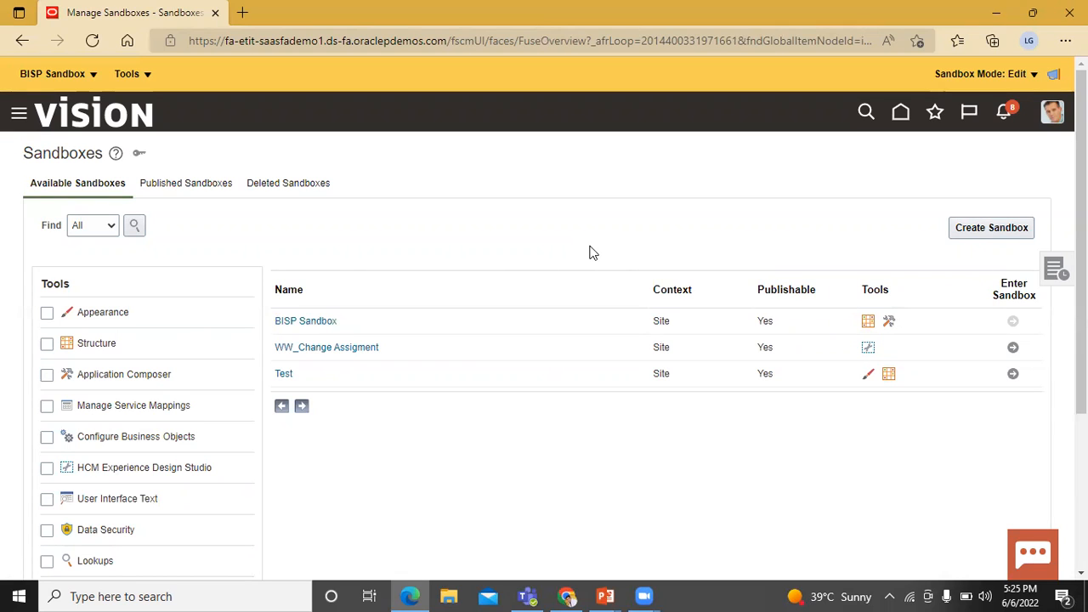
- Check the sandbox options and the list of tools available in BISP Sandbox
left_click(49, 76)
left_click(49, 76)
left_click(138, 76)
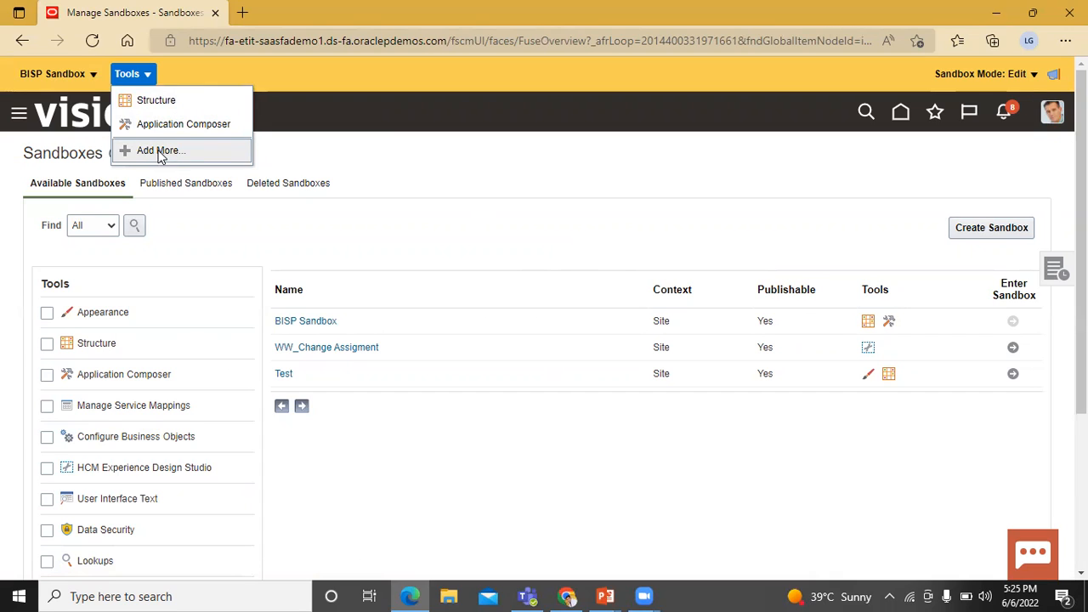
left_click(531, 159)
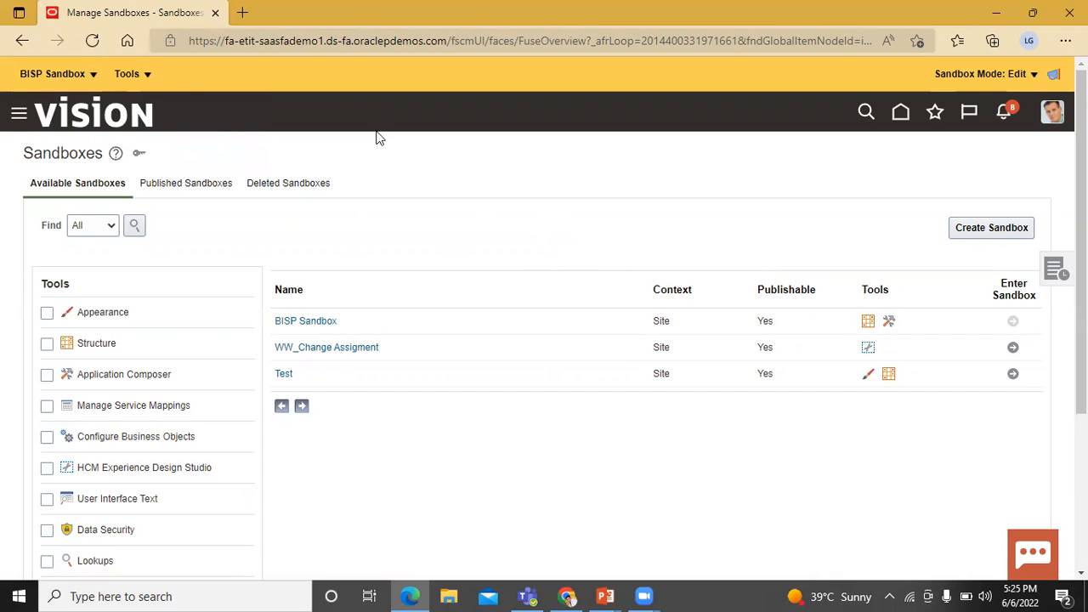
- Open the Structure page from the Configuration group to reach the navigation configuration
left_click(19, 119)
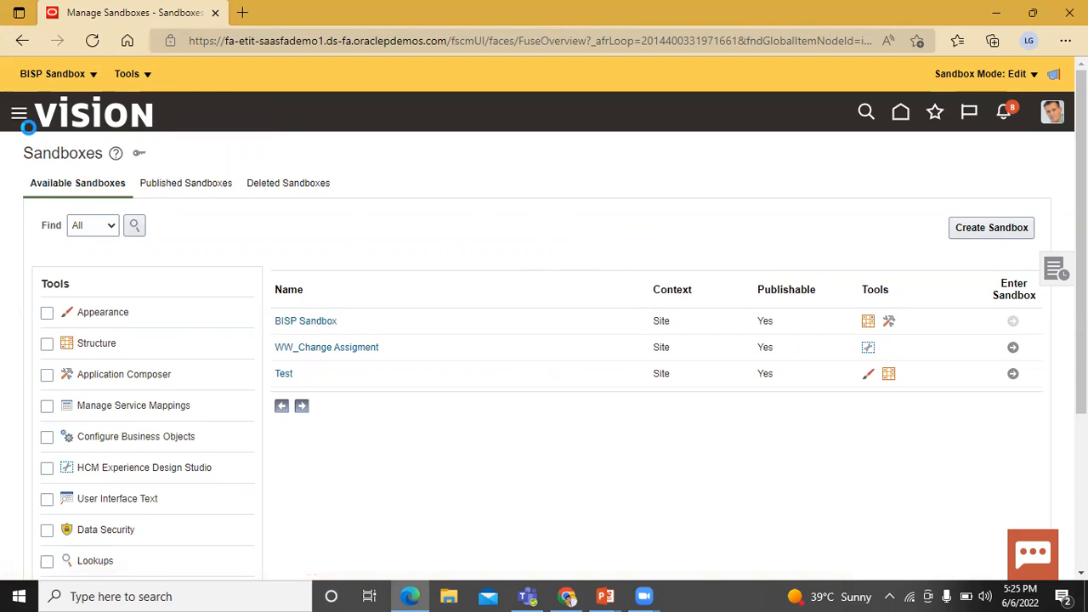
scroll(264, 248, "down", 5)
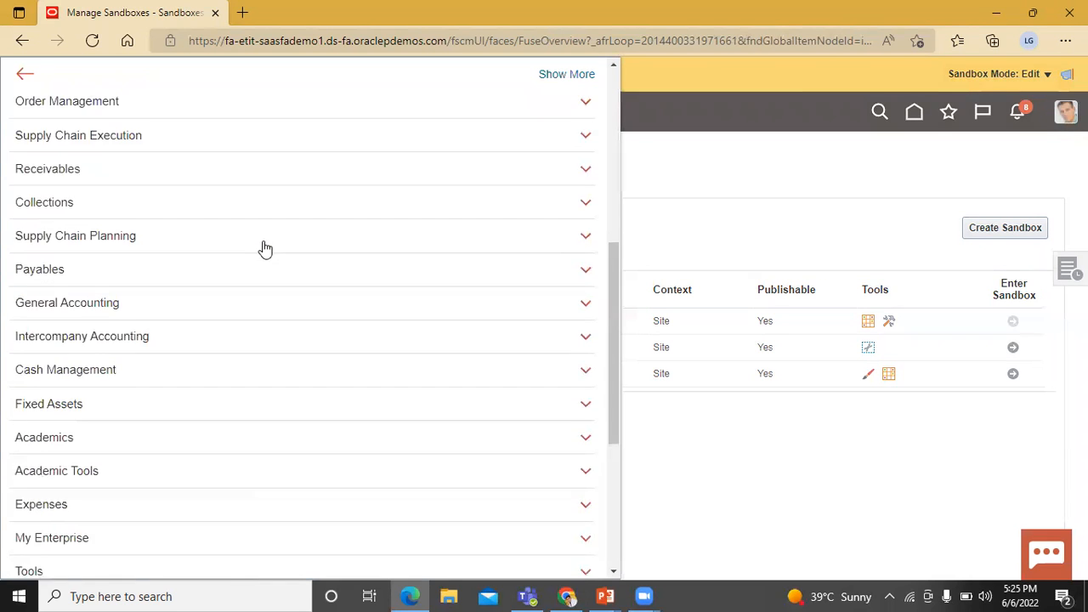
scroll(264, 248, "down", 4)
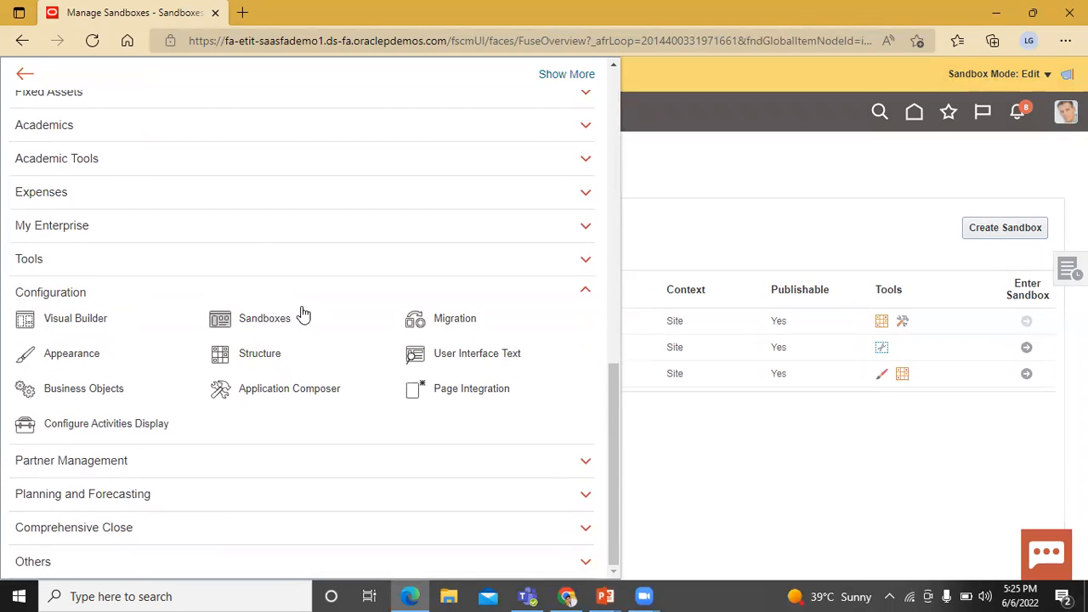
left_click(253, 355)
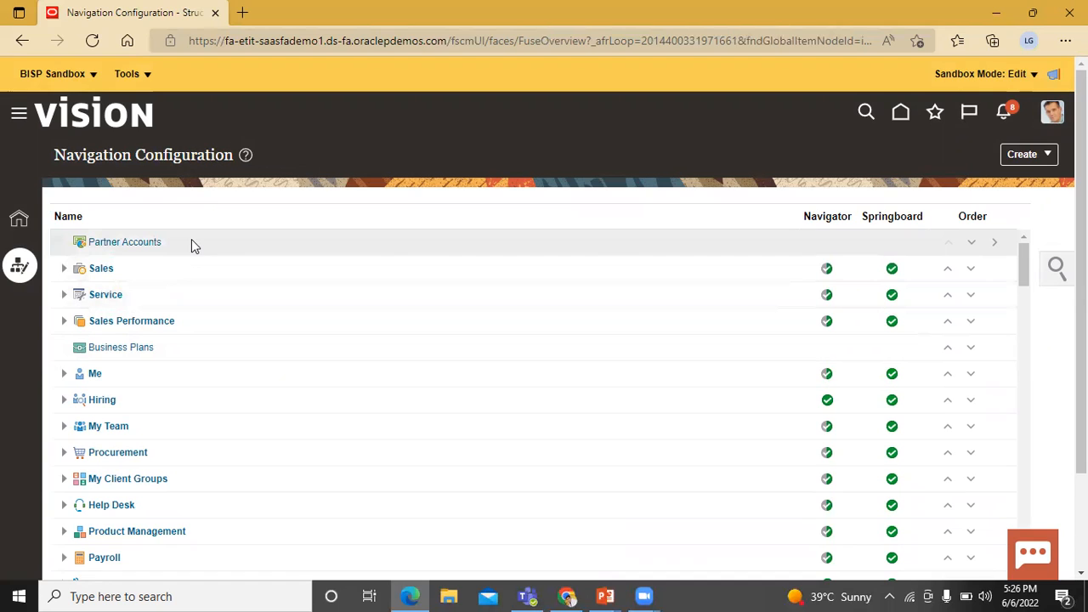
- Expand the Sales group in the navigation configuration and open the Sales Campaigns page entry for editing
left_click(64, 270)
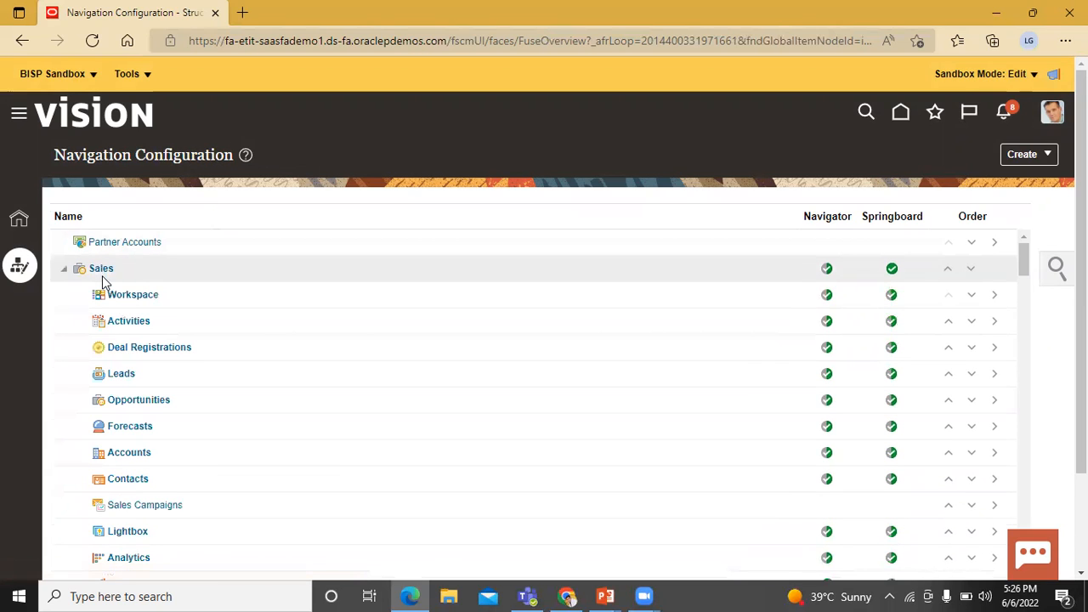
scroll(149, 365, "down", 1)
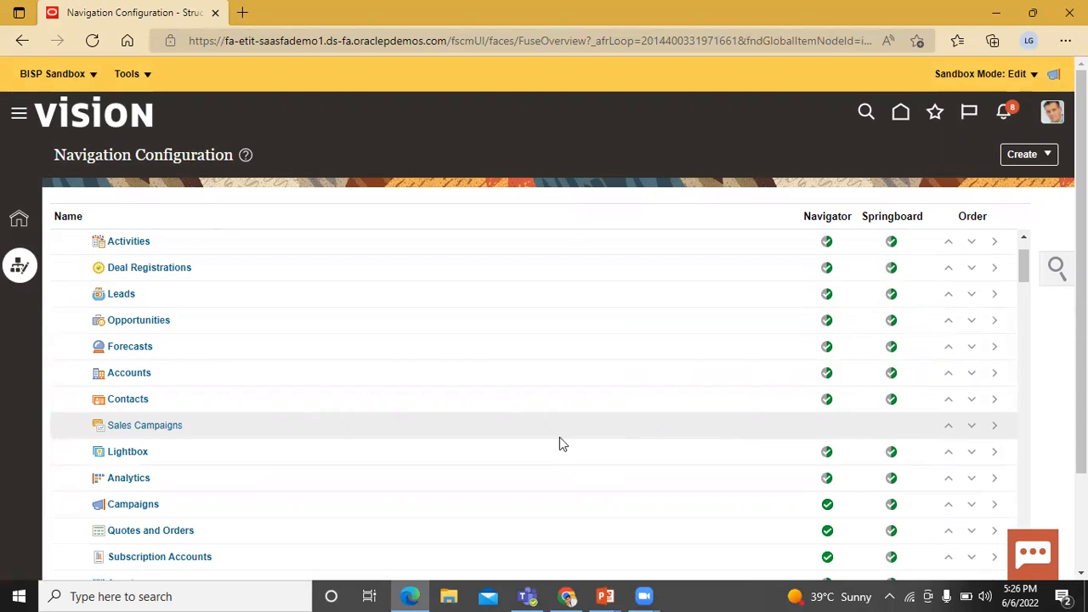
left_click(162, 425)
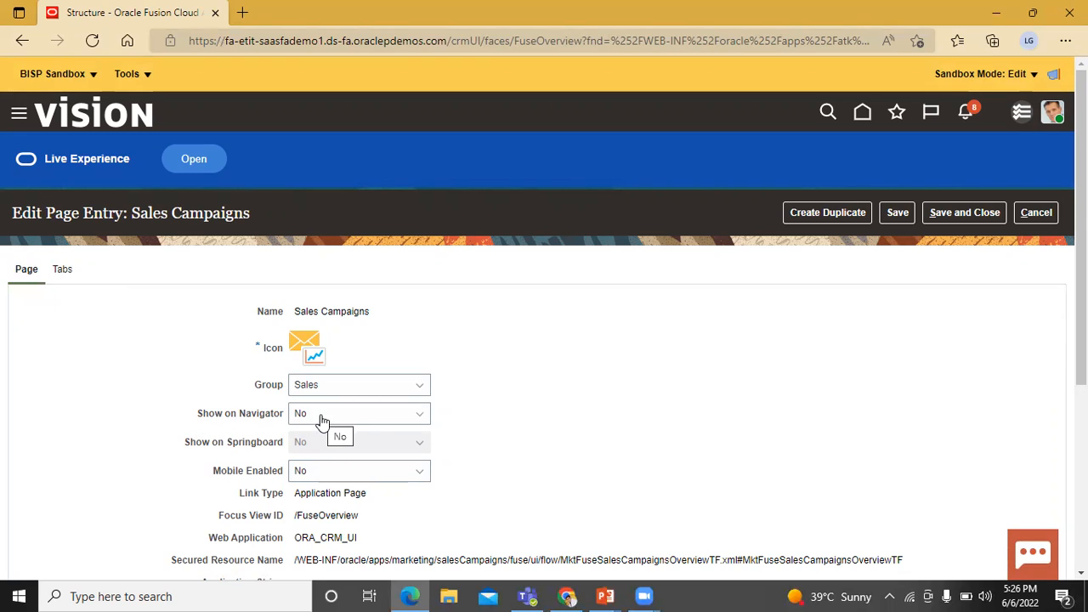
- Set Show on Navigator and Show on Springboard to Yes for Sales Campaigns, then save and close the page entry
left_click(420, 417)
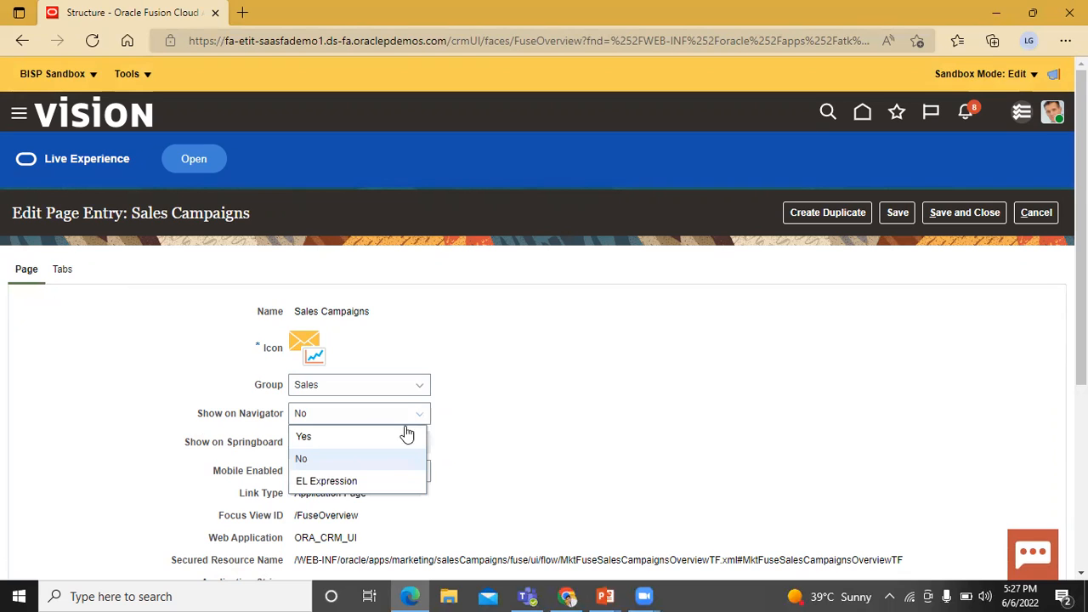
left_click(395, 437)
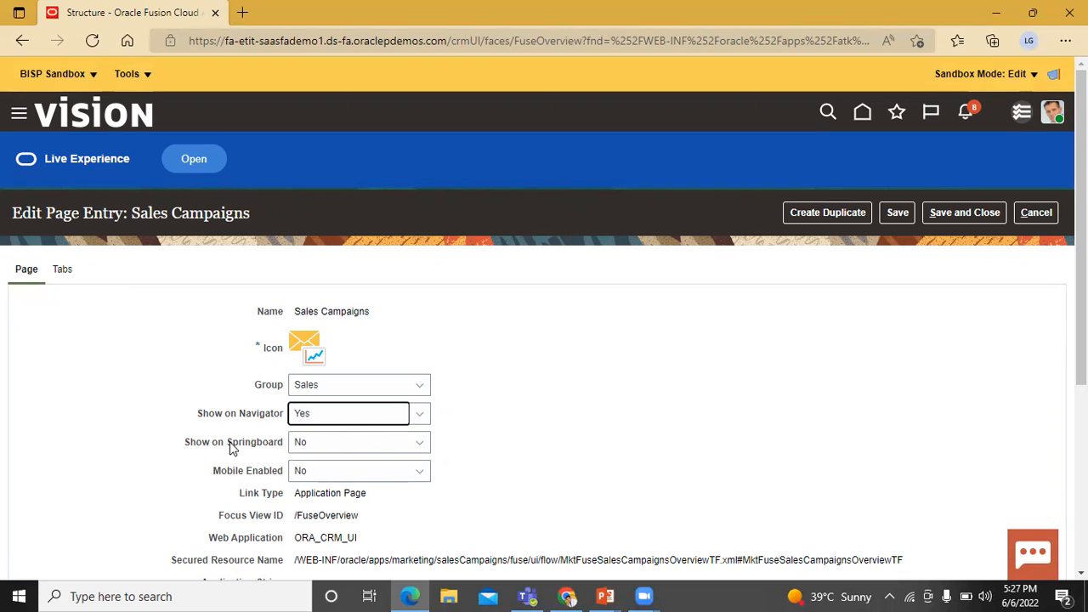
left_click(380, 447)
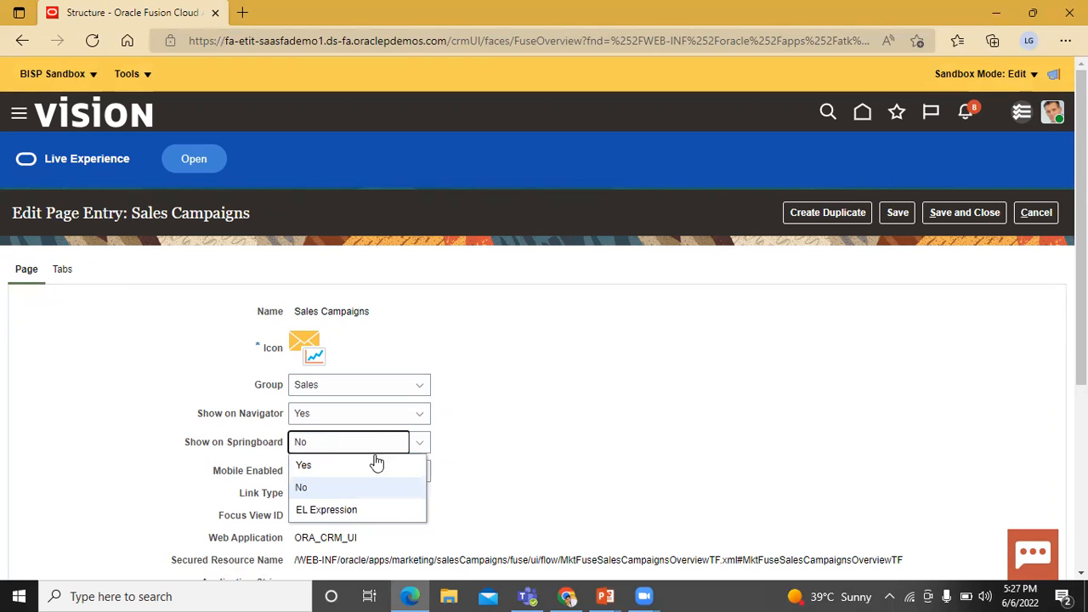
left_click(374, 465)
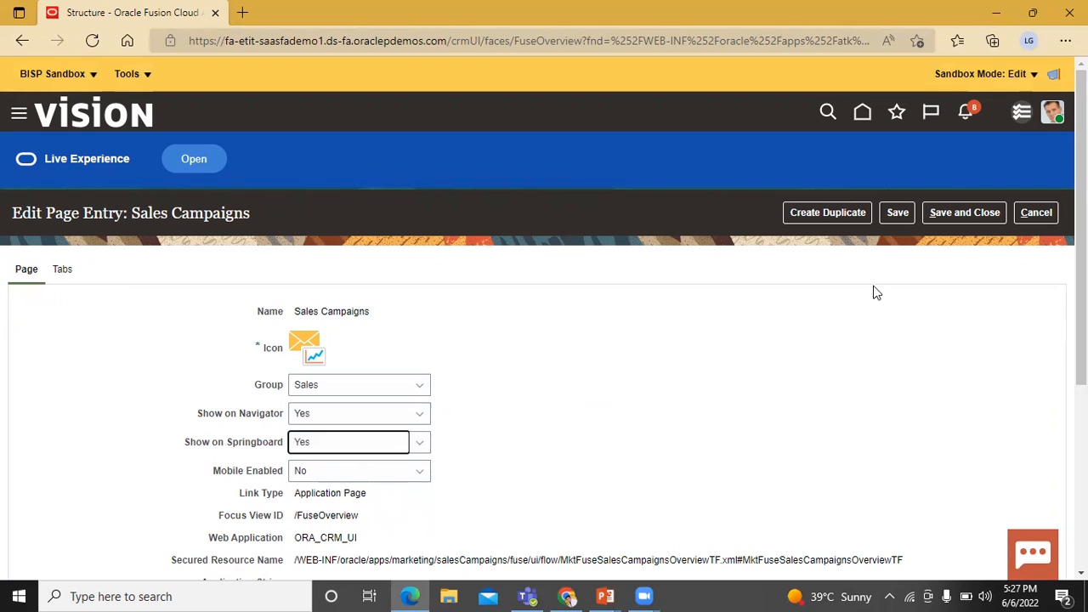
left_click(949, 213)
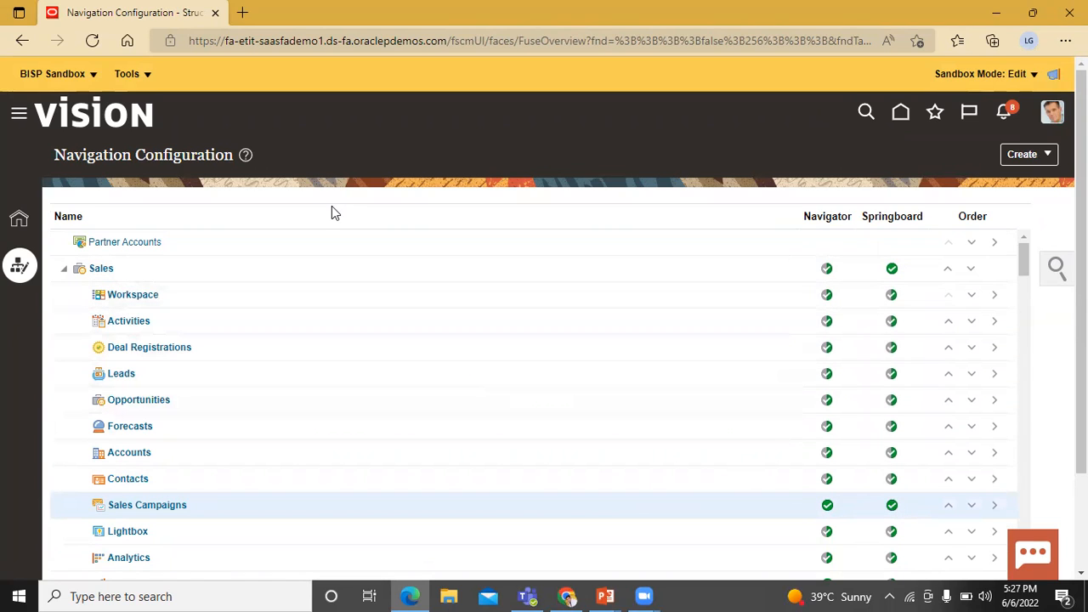
- Check the Sales group in the Navigator and the Sales apps on the home page for Sales Campaigns
left_click(21, 117)
left_click(103, 141)
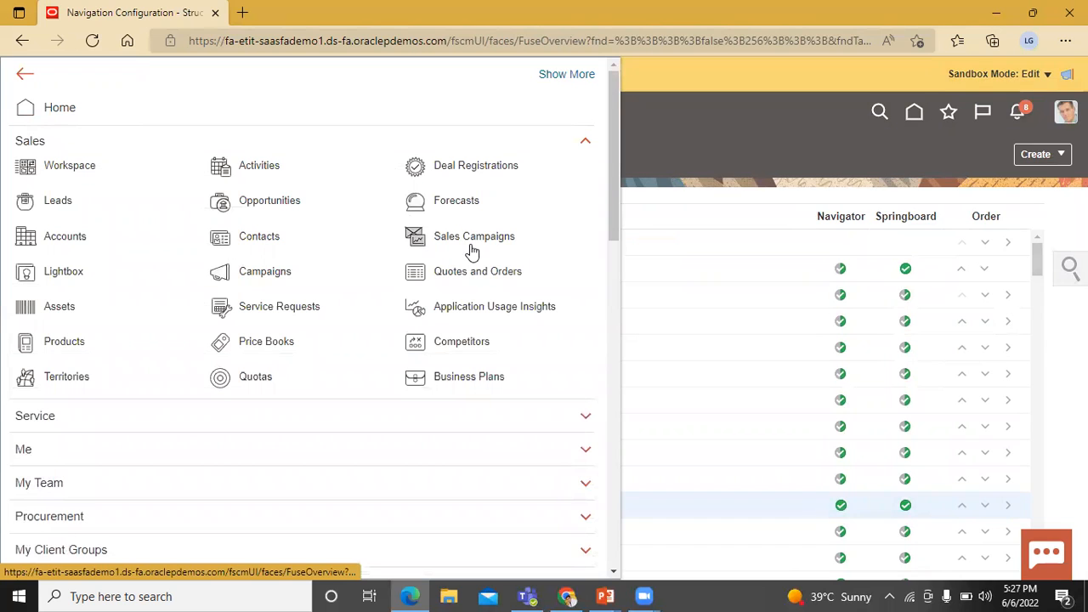
left_click(688, 160)
left_click(901, 114)
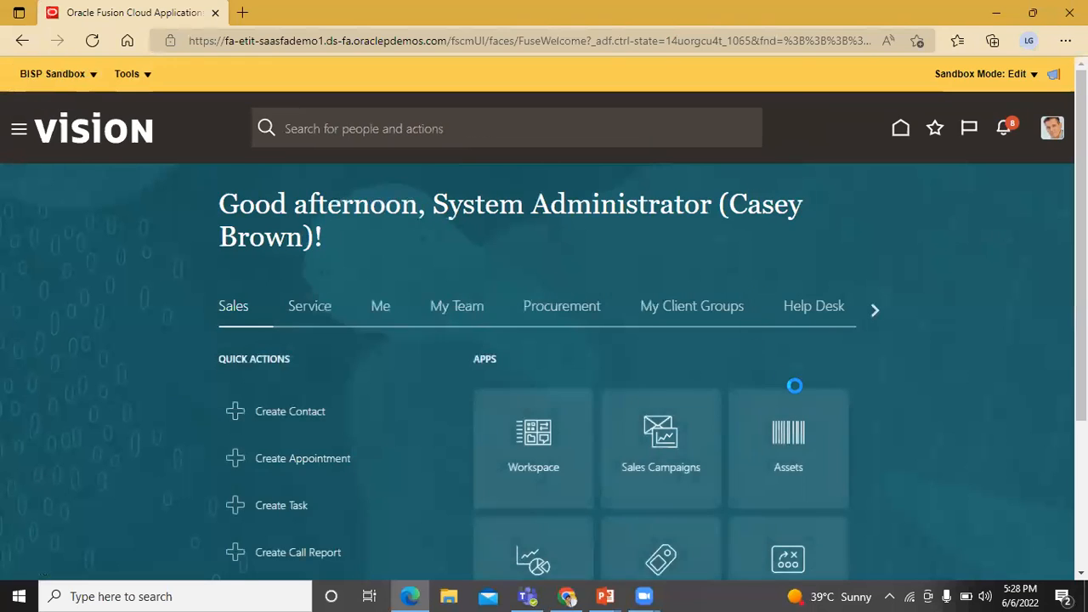
scroll(920, 347, "down", 3)
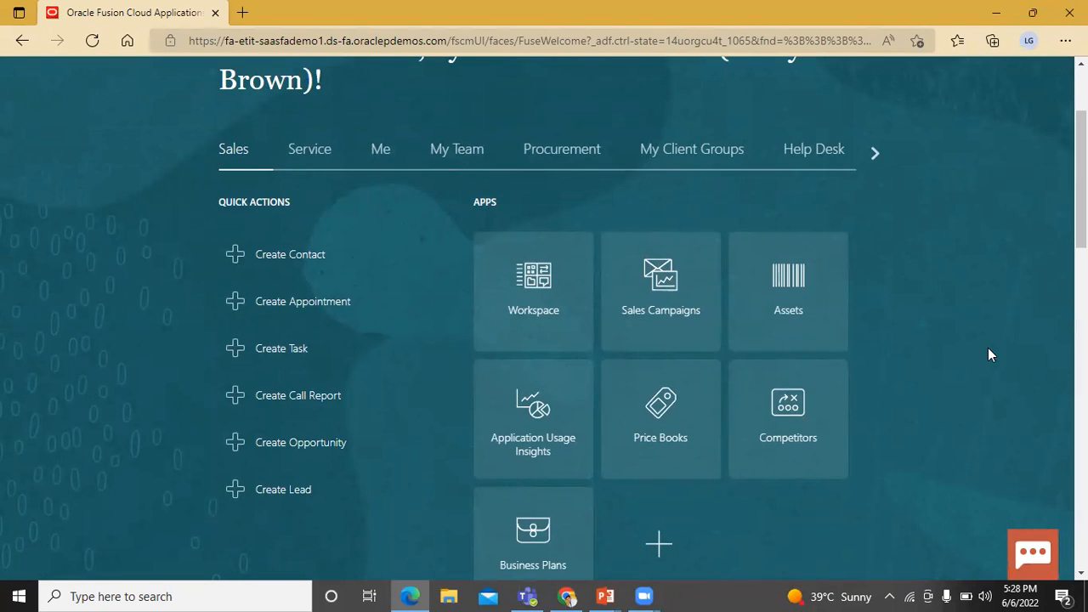
scroll(988, 347, "up", 3)
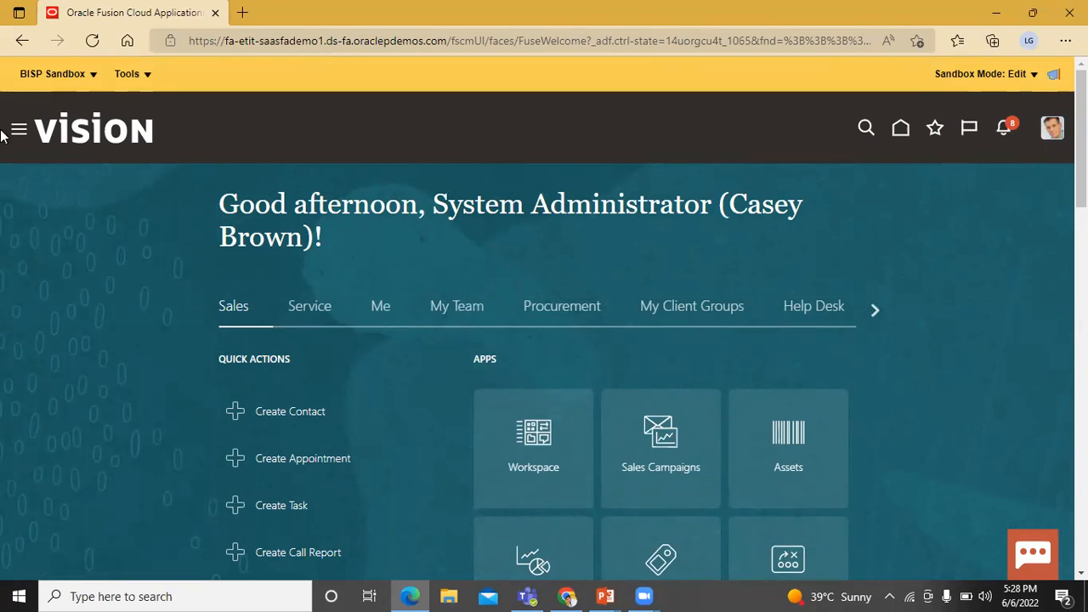
- Open Sales Campaigns from the home page, review the new campaign's Select Contacts, Design Email and Wrap Up stages, and cancel the campaign
left_click(658, 444)
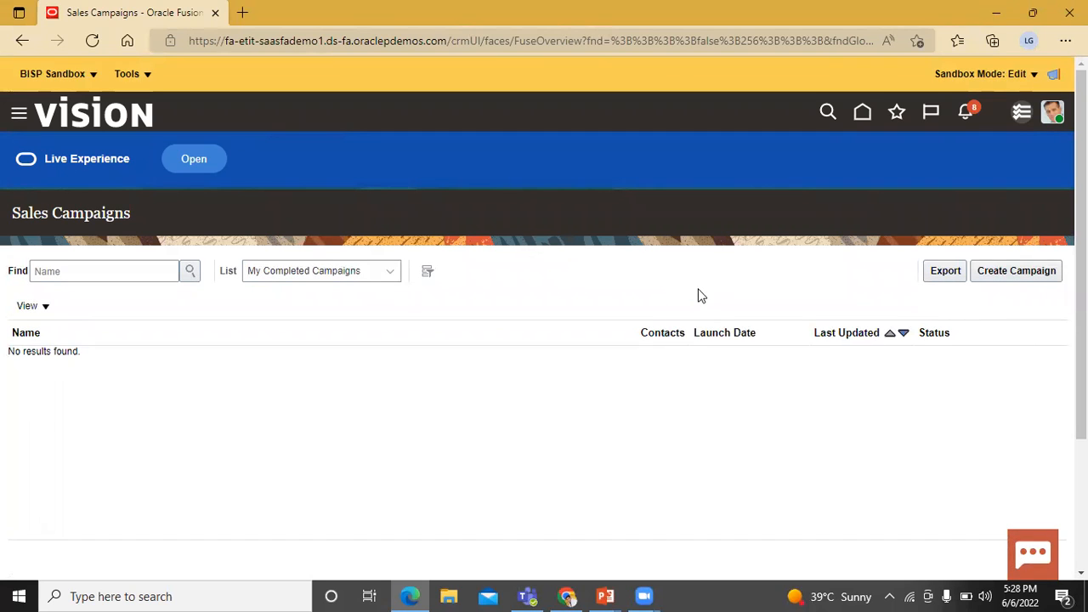
left_click(1037, 272)
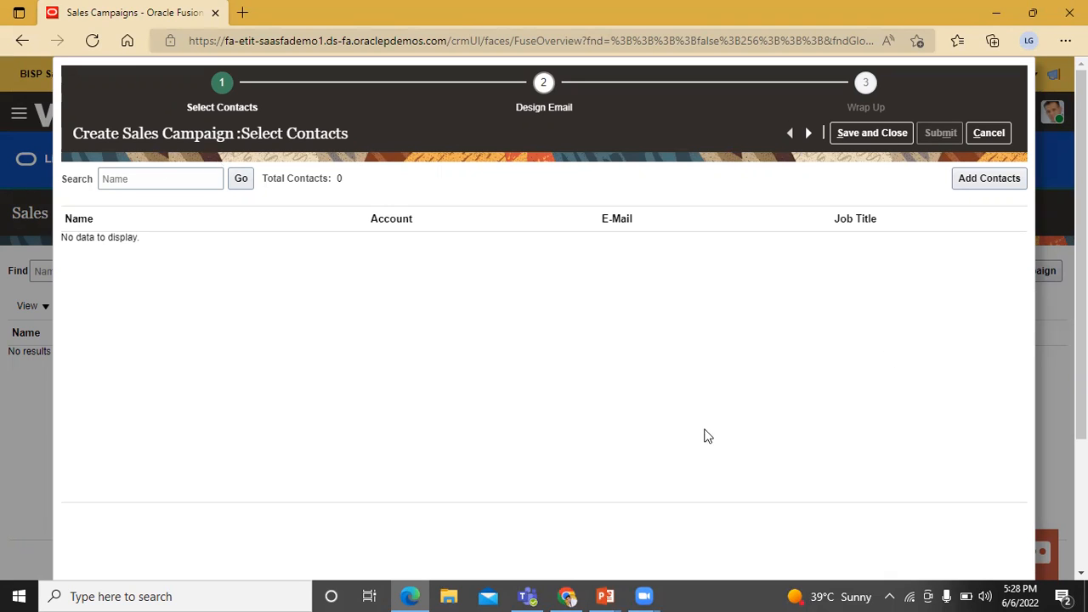
left_click(549, 90)
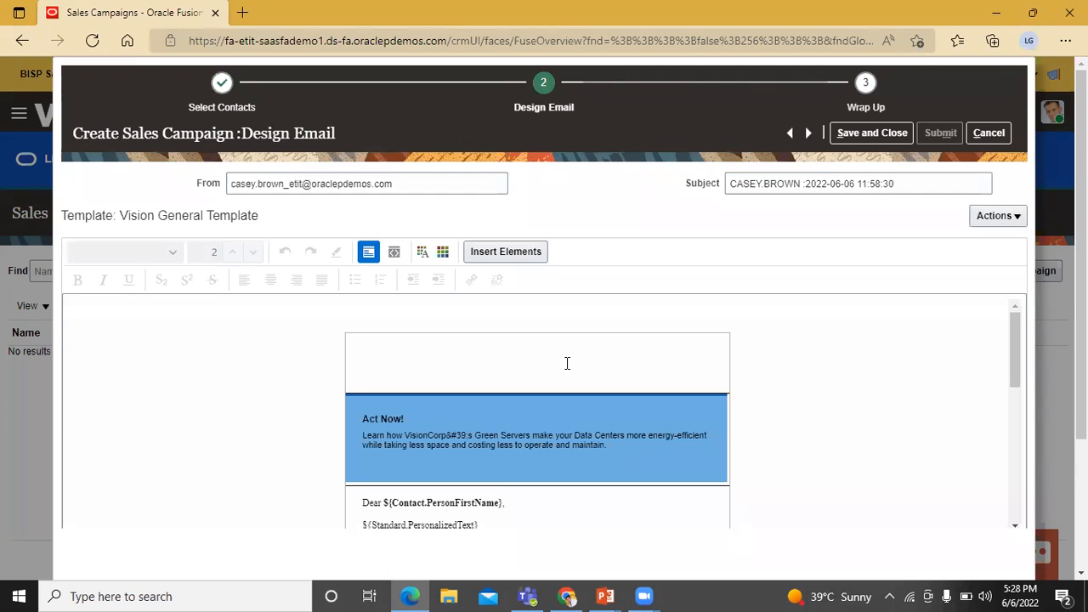
left_click(864, 84)
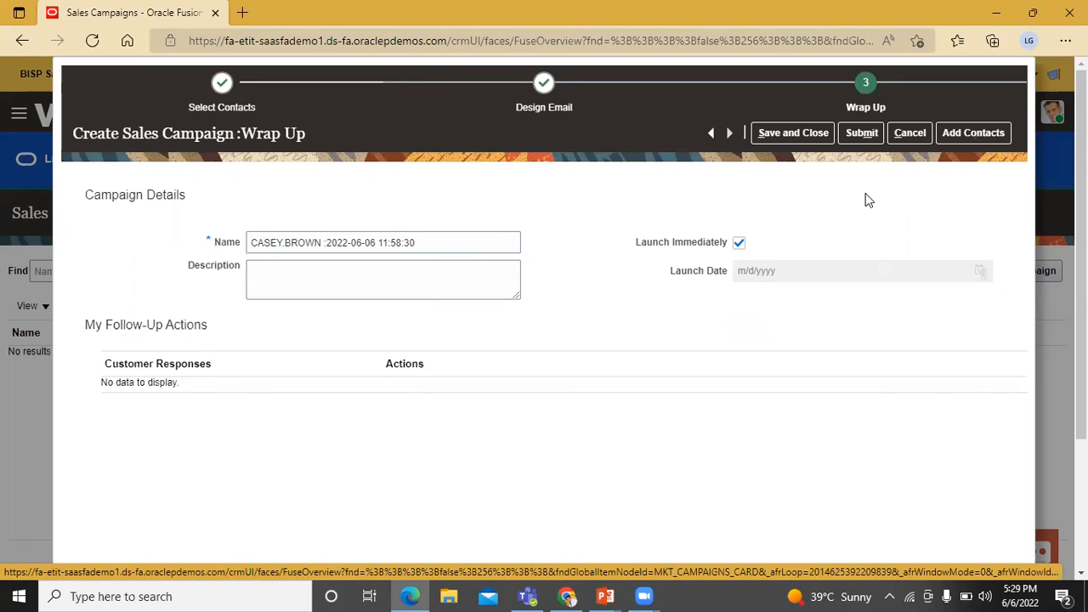
left_click(910, 132)
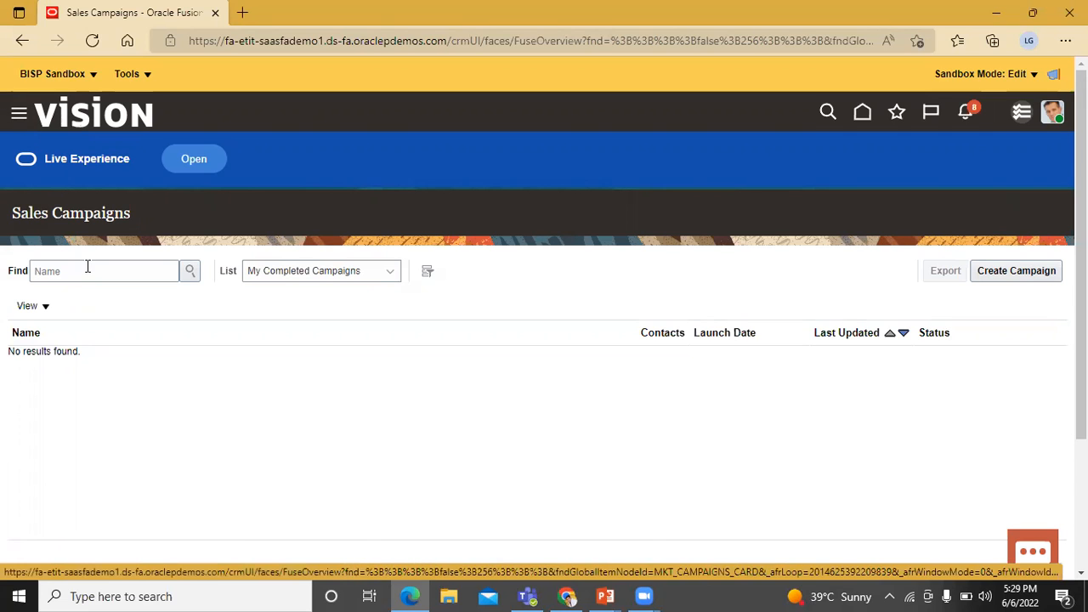
- Open Application Composer from the Configuration group of the Navigator
scroll(110, 213, "down", 10)
scroll(113, 213, "down", 2)
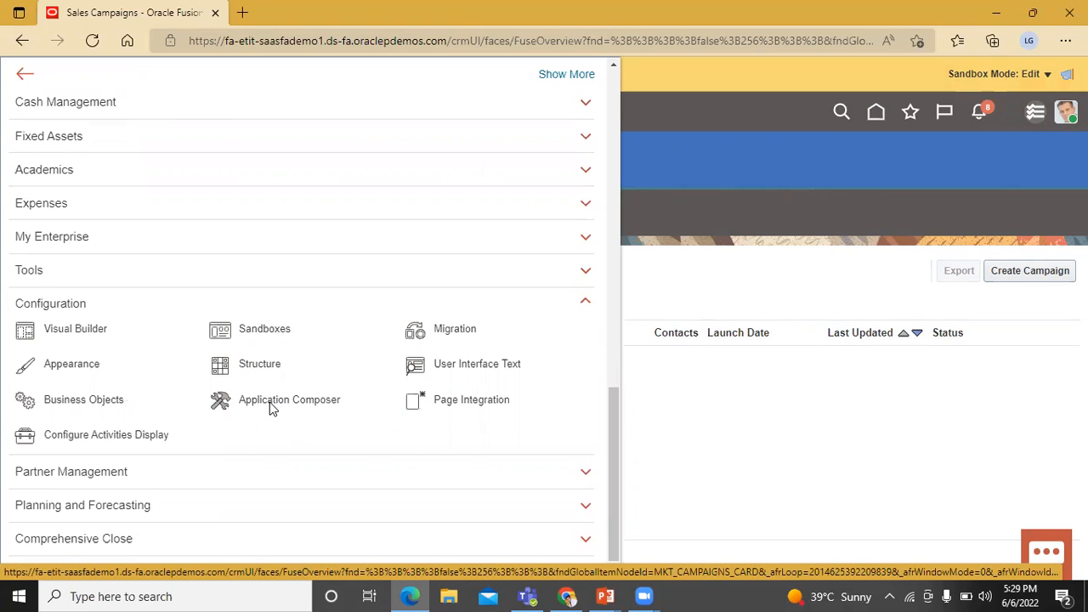
left_click(270, 407)
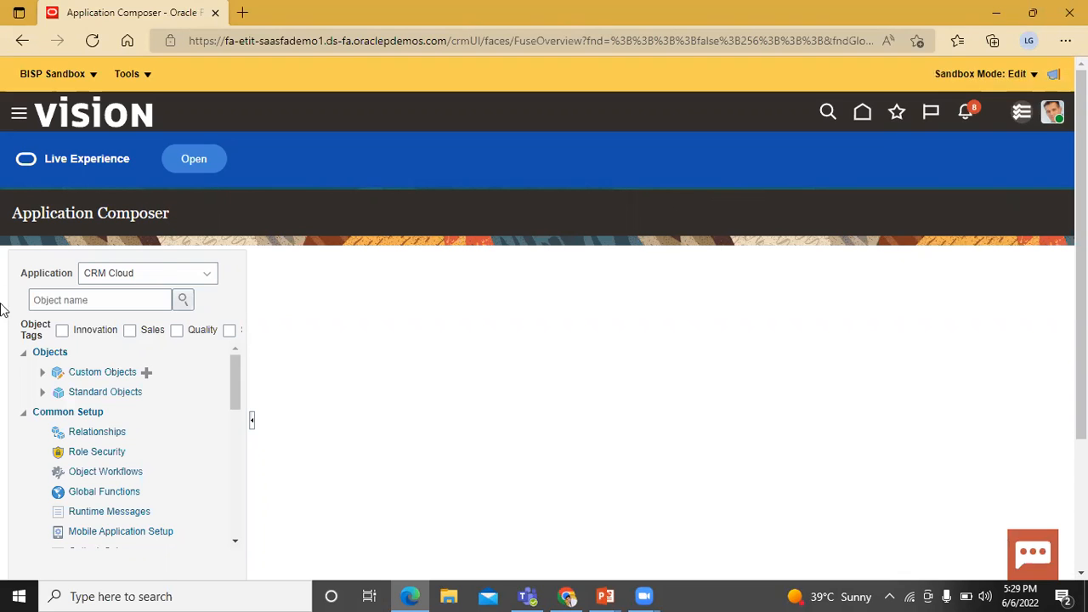
- Expand the Sales Campaign object under Standard Objects and open its Pages configuration
left_click(42, 395)
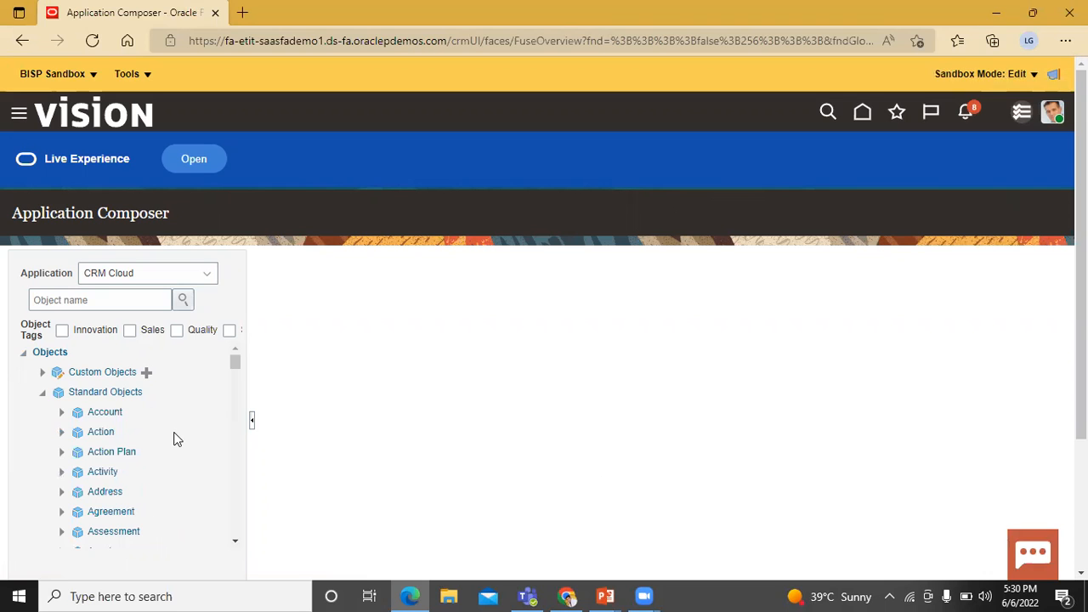
scroll(173, 434, "down", 10)
scroll(174, 437, "down", 12)
scroll(174, 438, "down", 10)
scroll(173, 439, "down", 4)
scroll(174, 438, "up", 3)
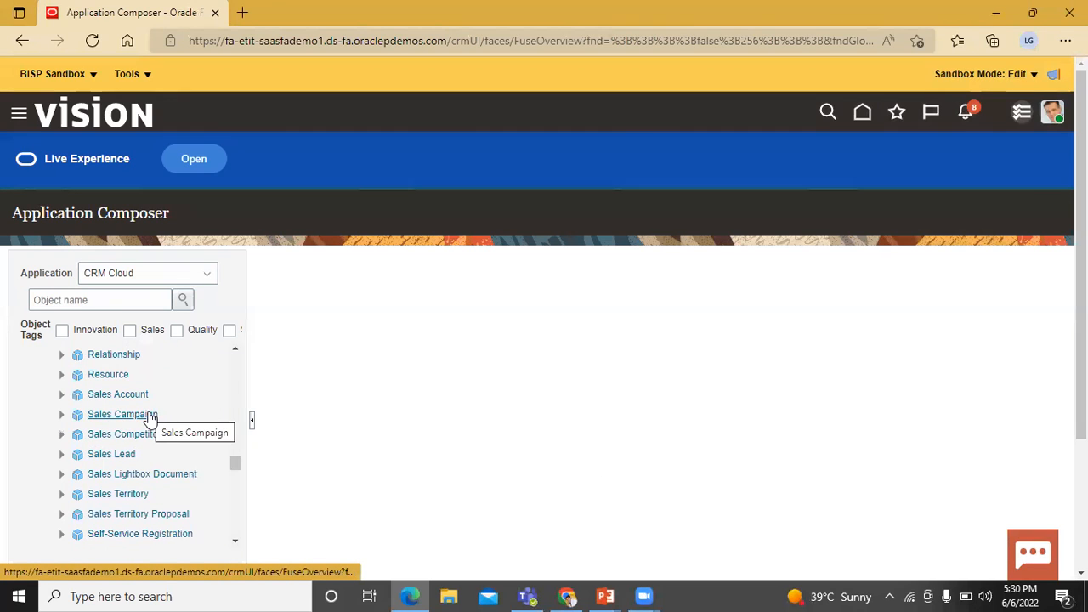
left_click(61, 415)
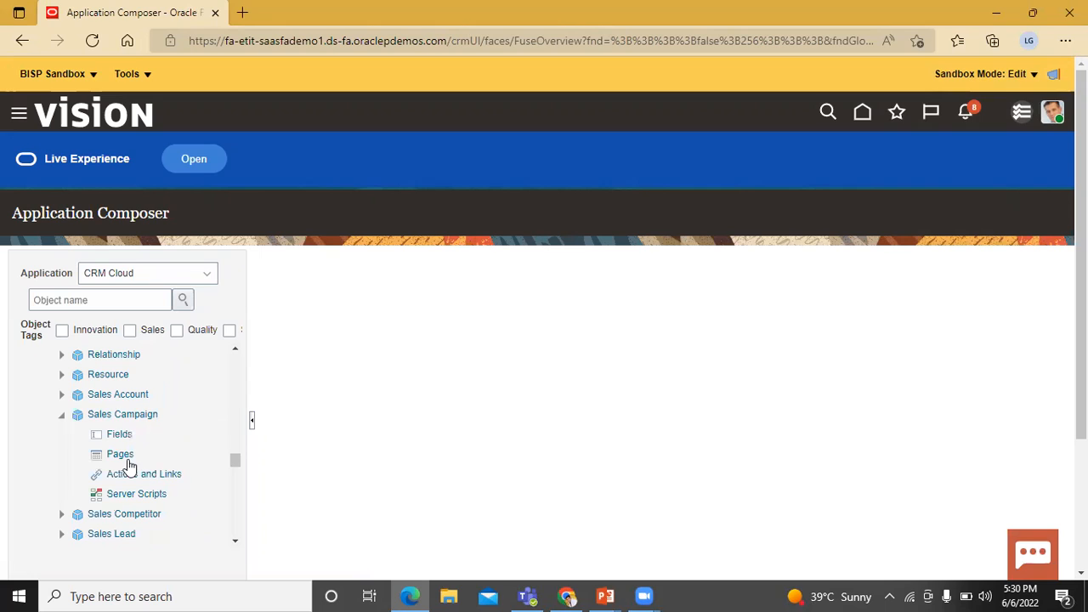
left_click(120, 453)
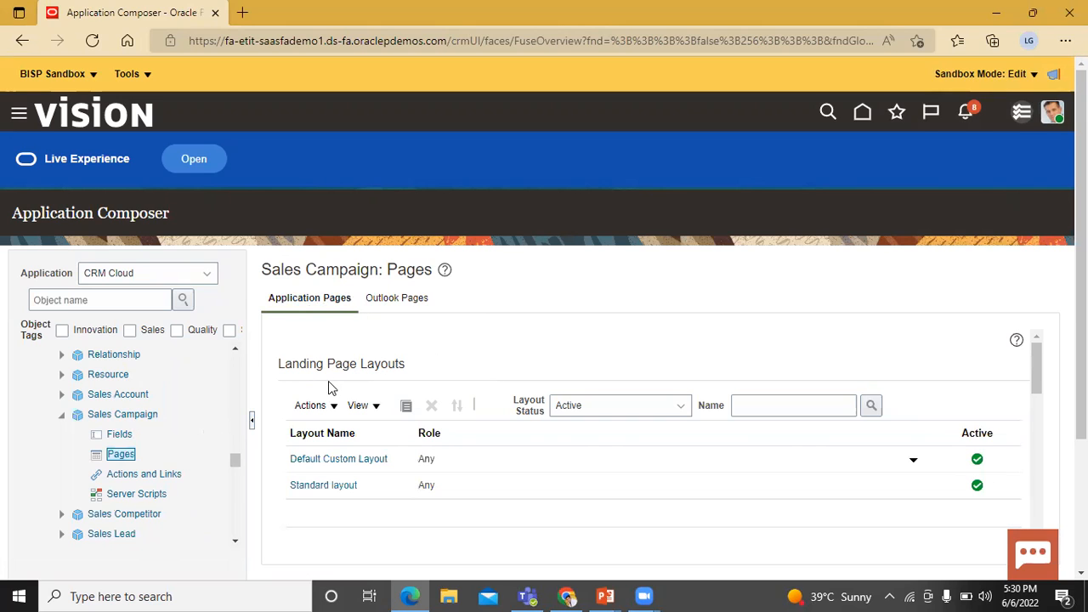
- Duplicate the Standard layout under Creation Page Layouts as "BISP Campaigns Extend" and save it for editing
scroll(435, 397, "down", 3)
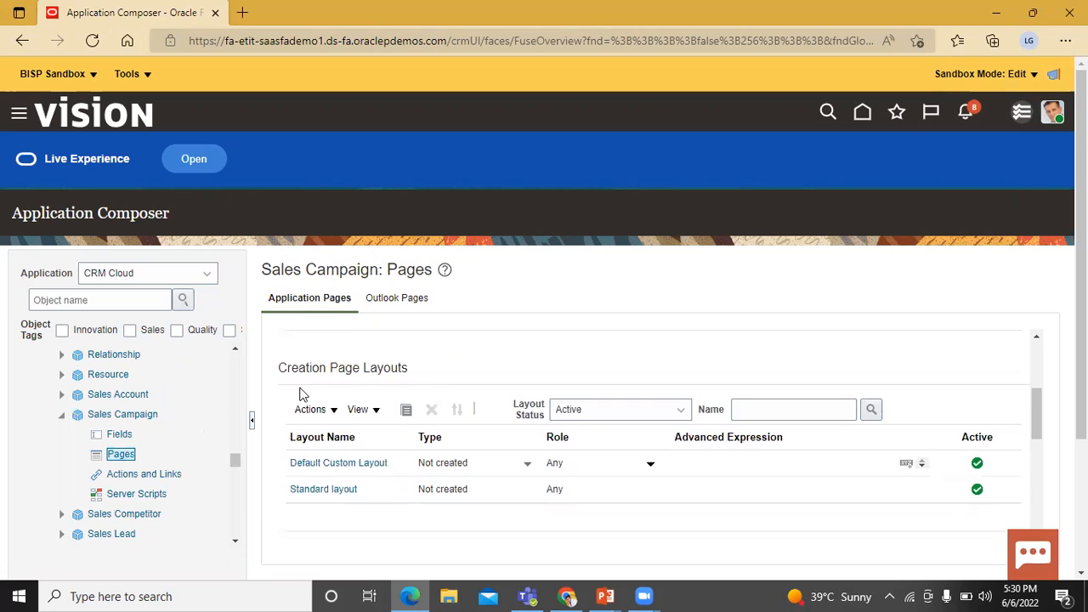
scroll(425, 387, "down", 2)
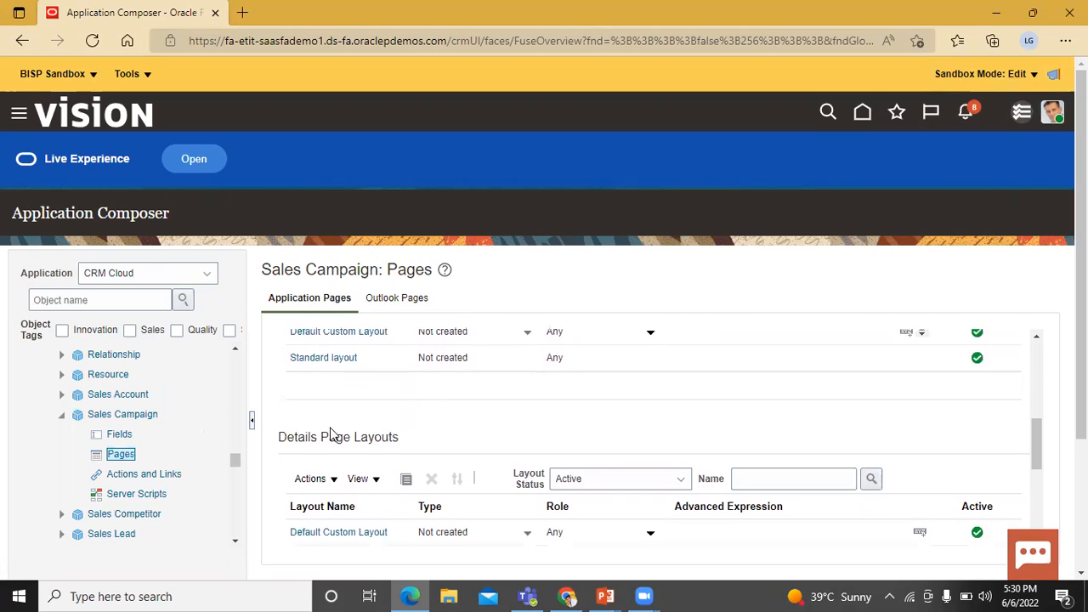
scroll(446, 450, "down", 2)
scroll(446, 448, "up", 1)
scroll(446, 448, "down", 1)
scroll(446, 448, "up", 2)
scroll(446, 437, "up", 1)
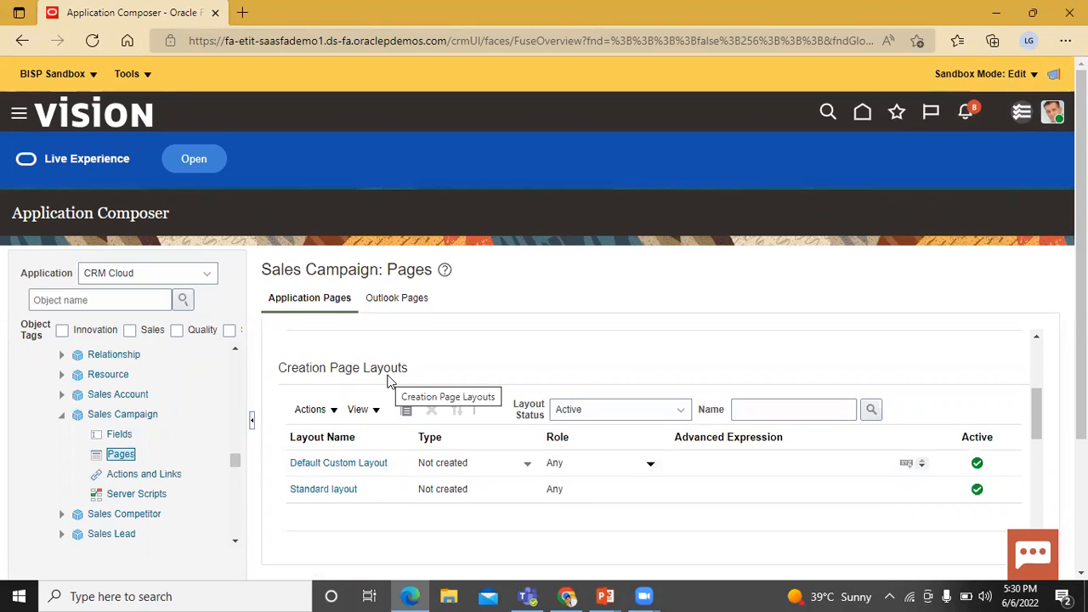
left_click(382, 489)
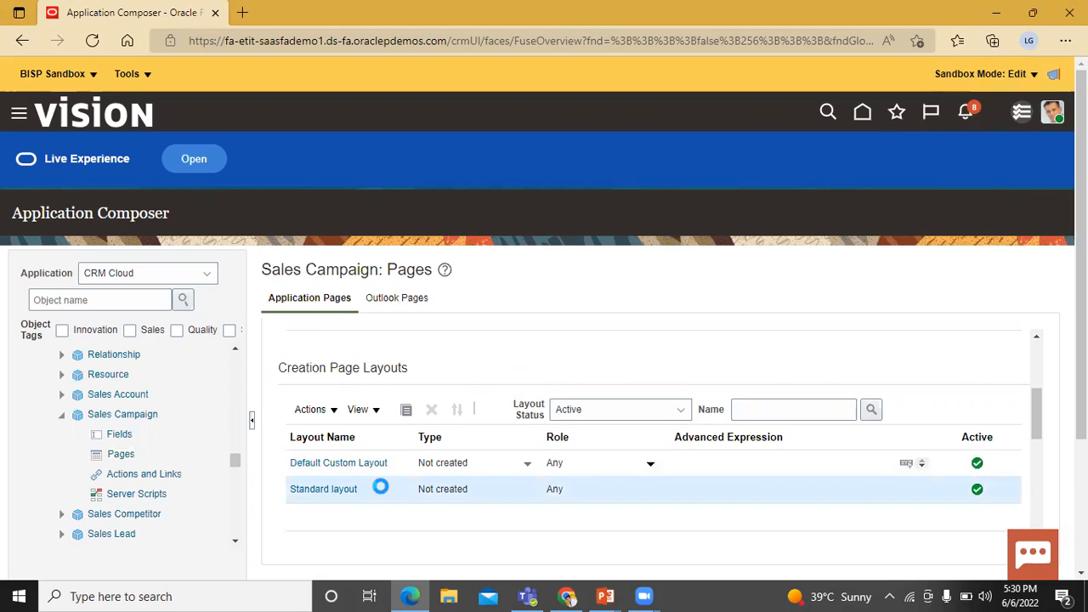
left_click(406, 411)
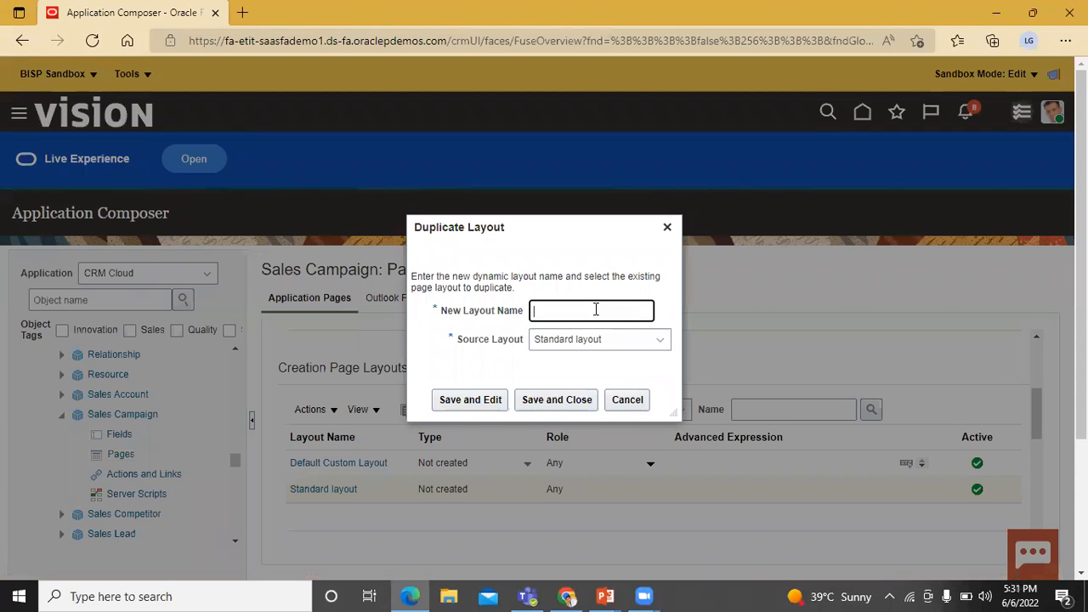
type("BISP Campaign s Extend")
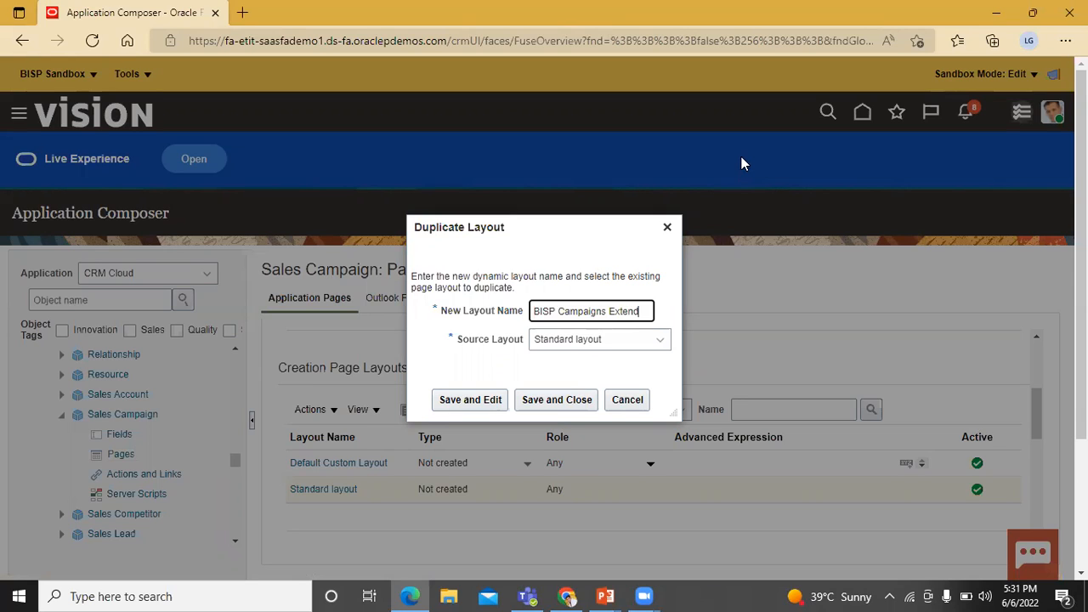
left_click(485, 398)
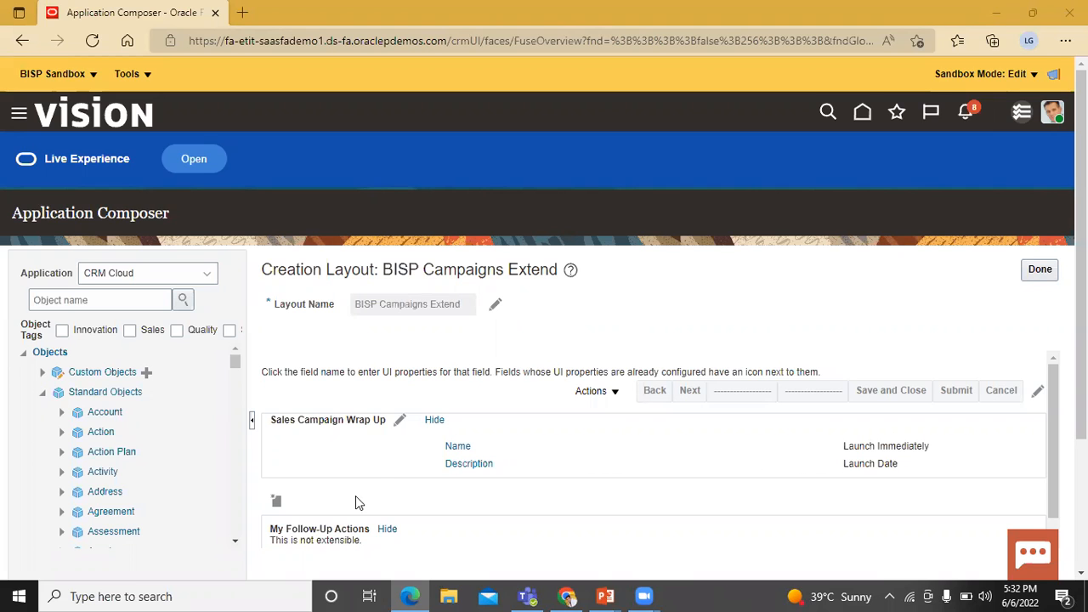
- Add the Active field to the Sales Campaign Wrap Up section of the creation layout, save it, and finish editing the layout
scroll(374, 469, "down", 1)
scroll(376, 474, "down", 2)
scroll(377, 473, "up", 1)
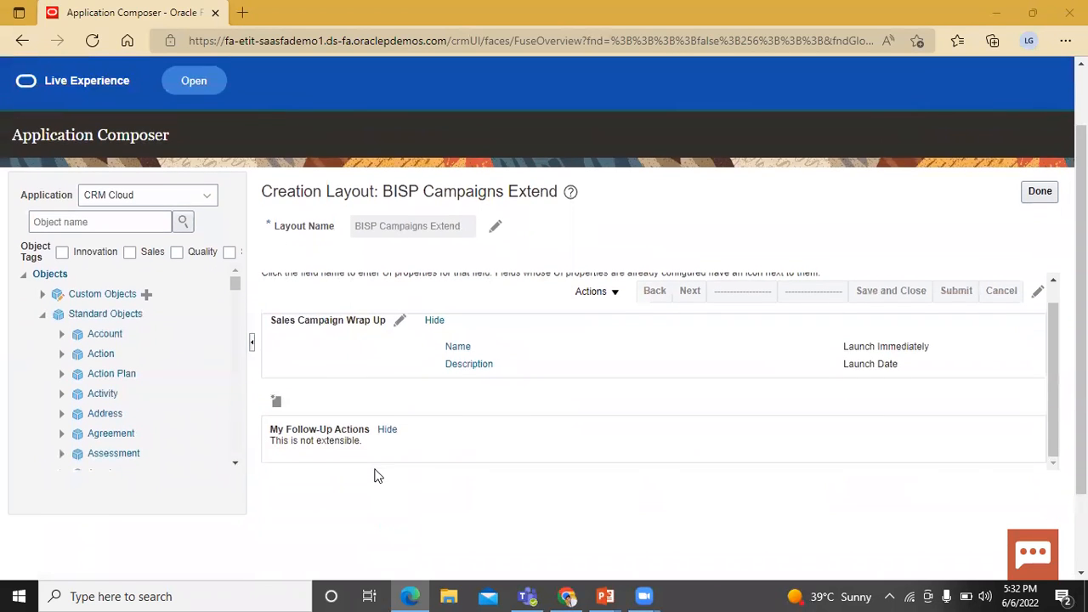
double_click(349, 319)
left_click_drag(379, 317, 393, 320)
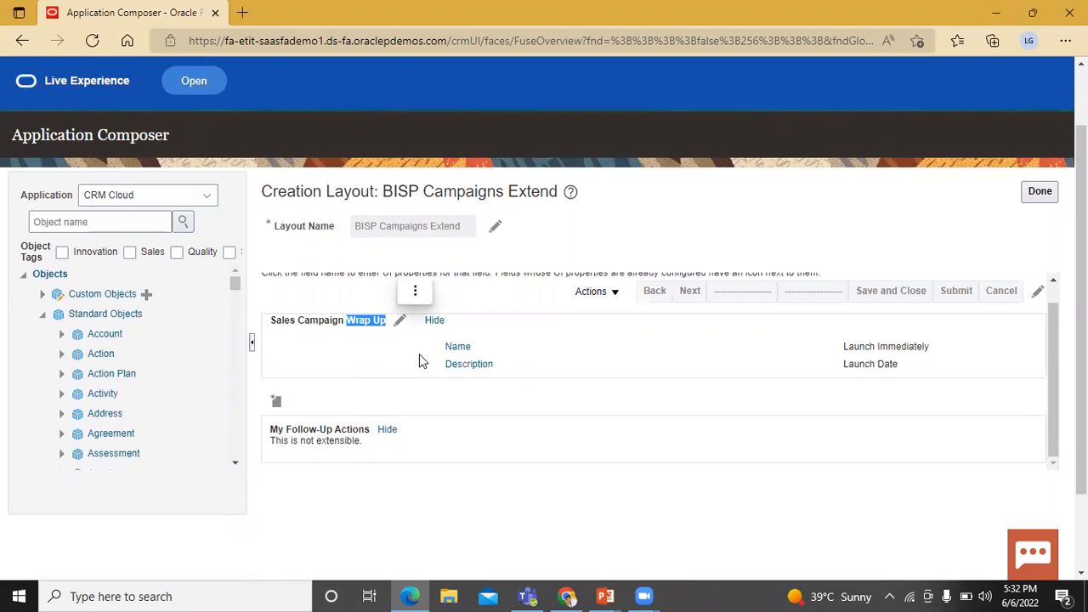
left_click(512, 299)
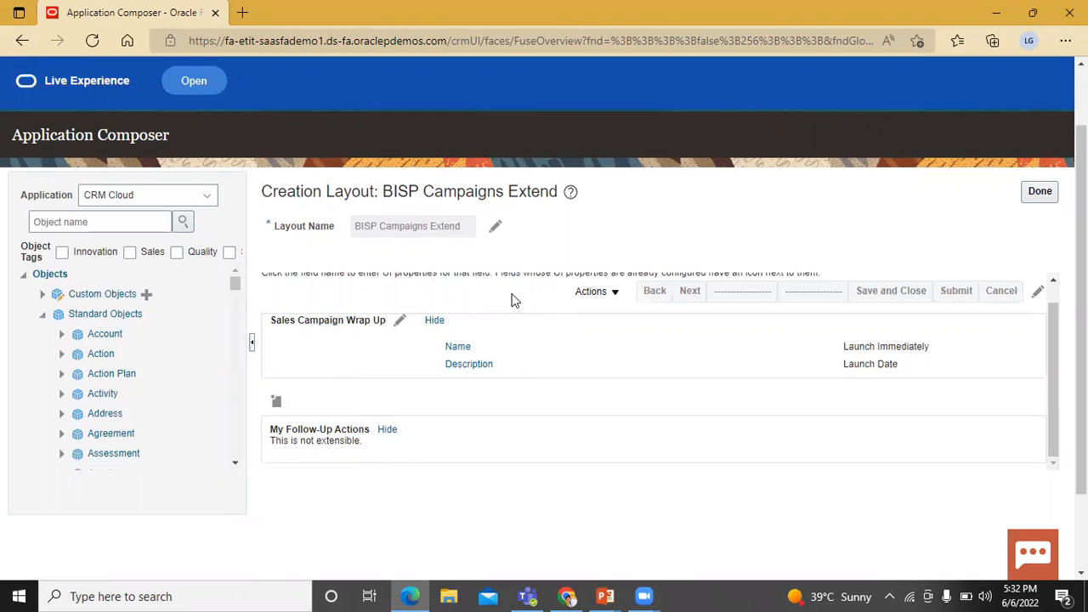
left_click(400, 324)
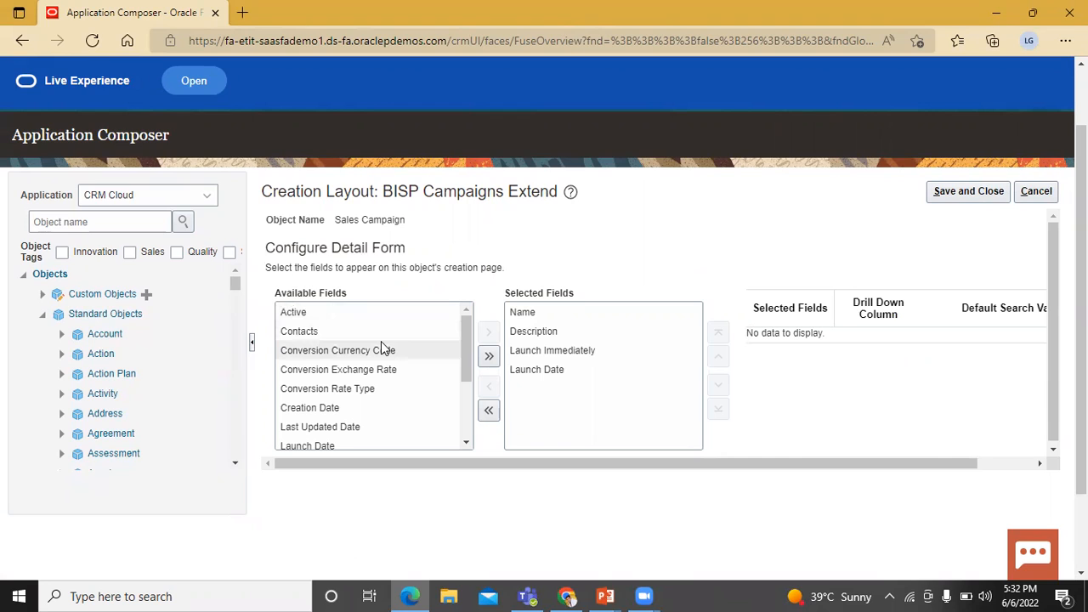
scroll(405, 340, "down", 1)
scroll(405, 340, "up", 1)
left_click(390, 313)
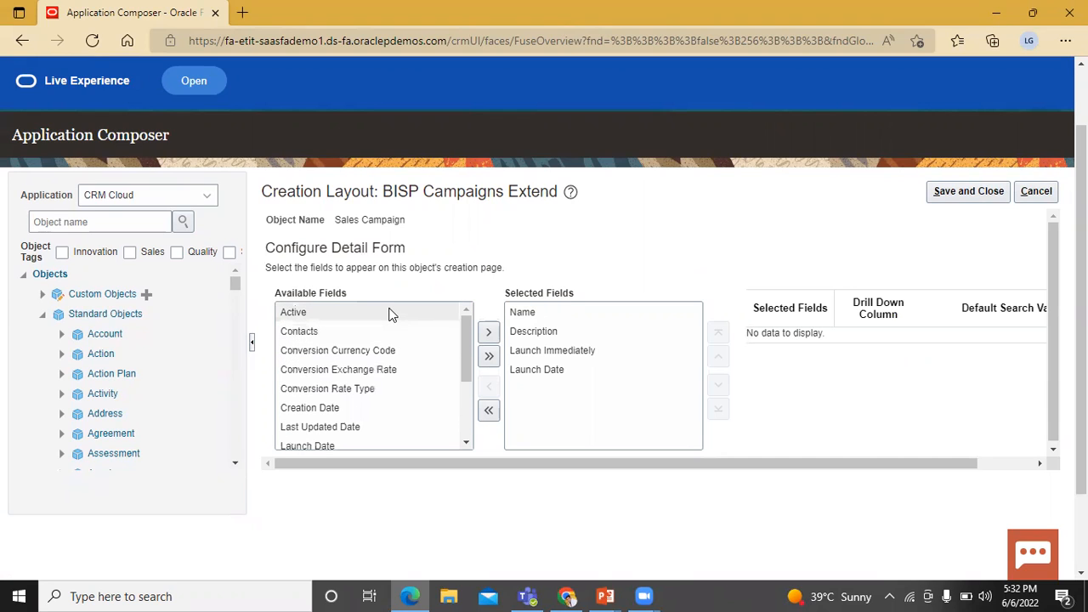
left_click(489, 333)
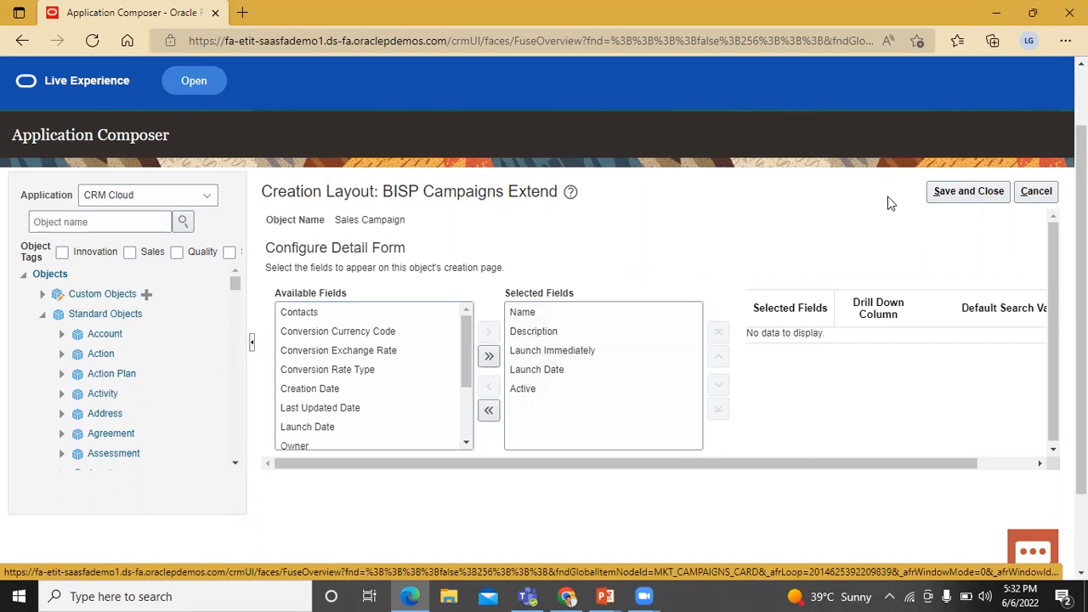
left_click(966, 190)
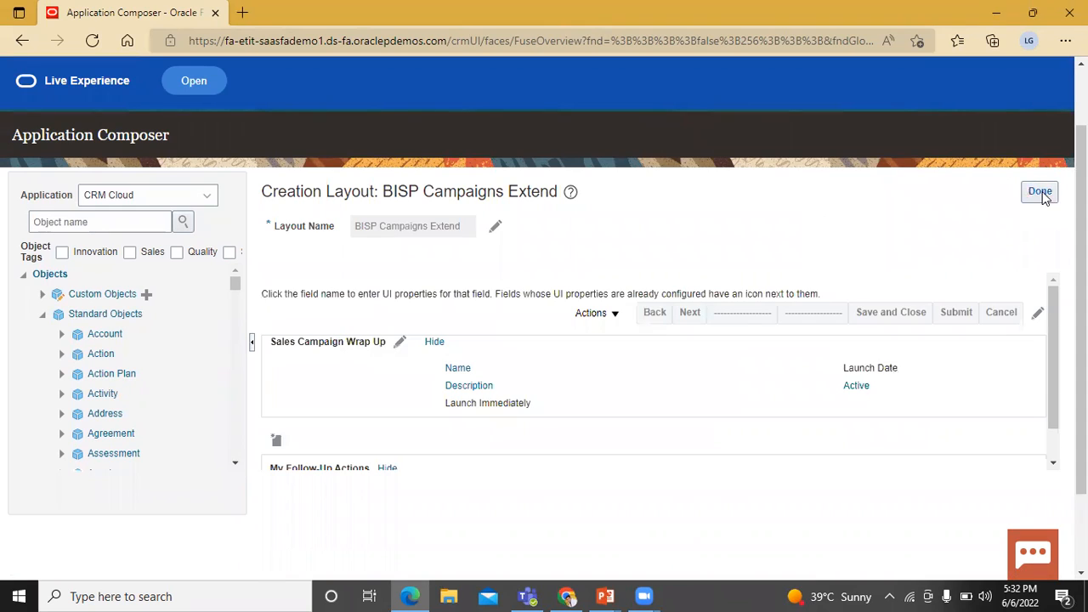
left_click(1042, 194)
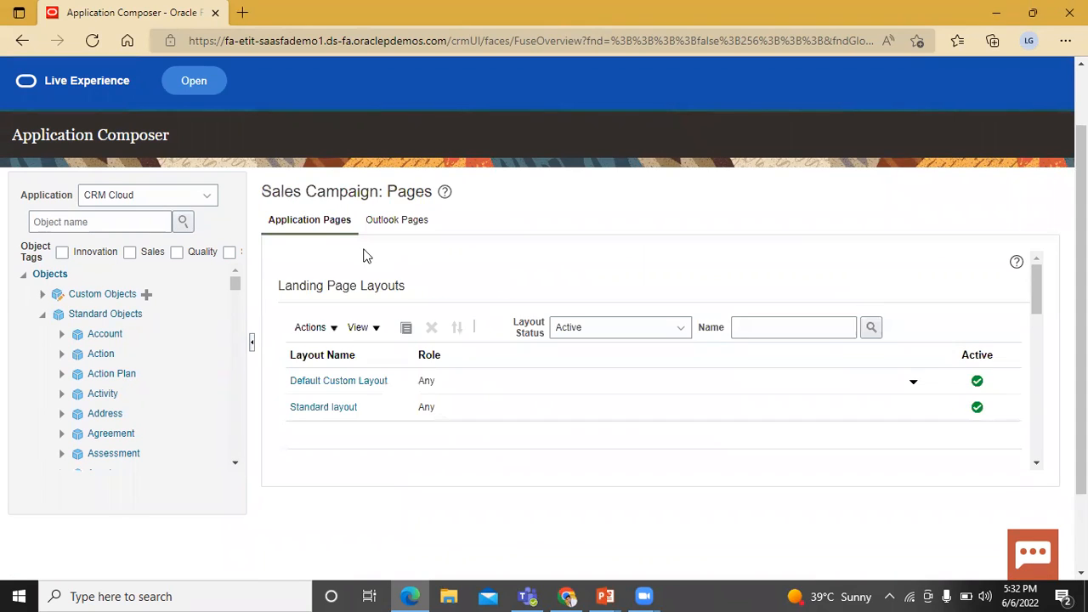
- Open Sales Campaigns from the Navigator, start a new campaign, and advance to its Wrap Up stage to check for the Active field
scroll(417, 257, "up", 1)
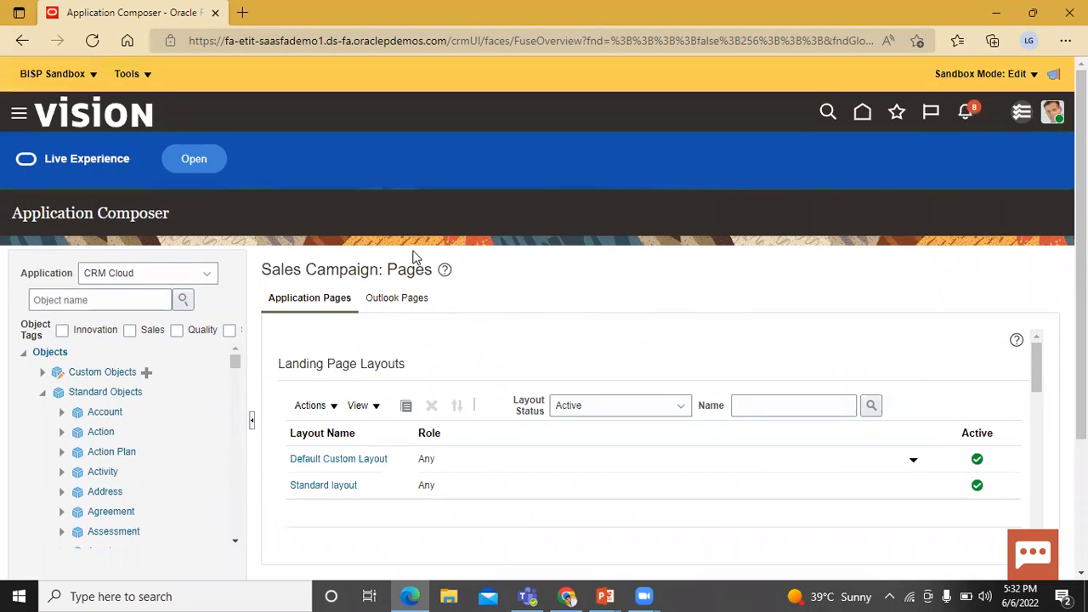
left_click(20, 115)
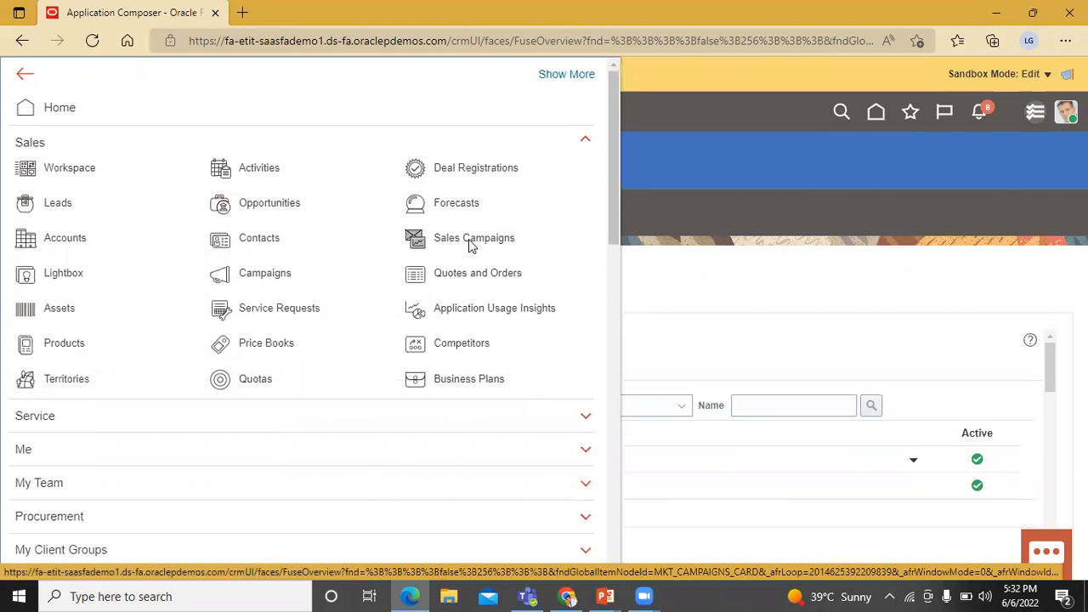
left_click(508, 223)
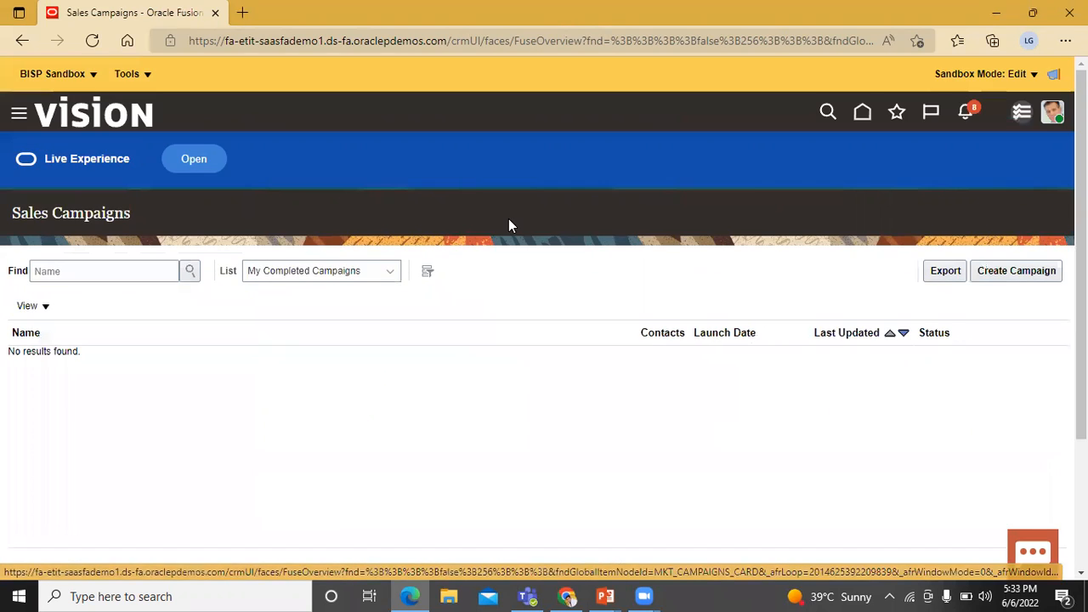
left_click(1013, 272)
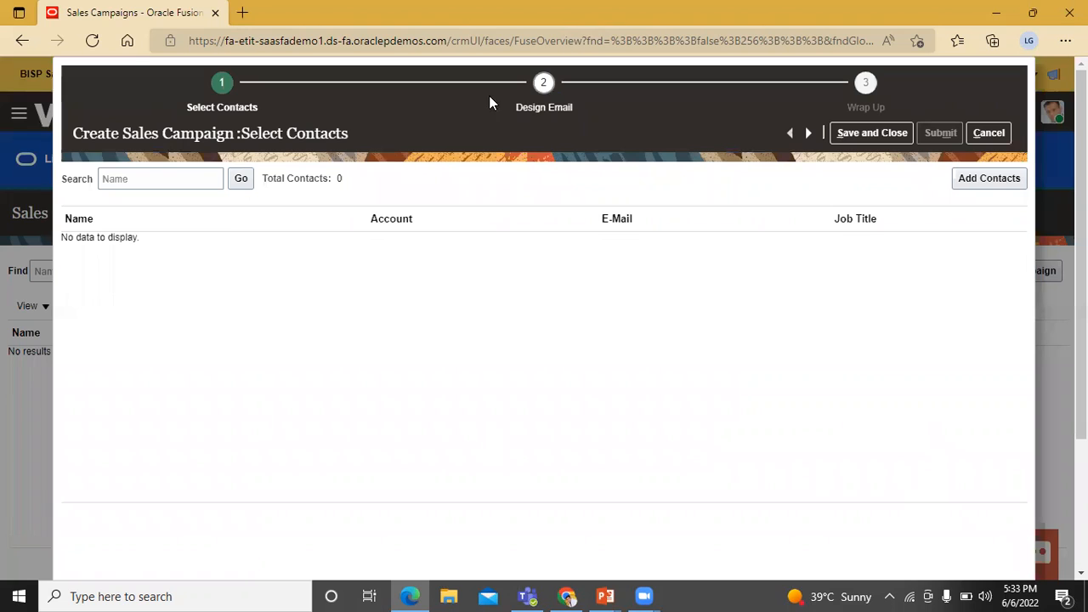
left_click(543, 85)
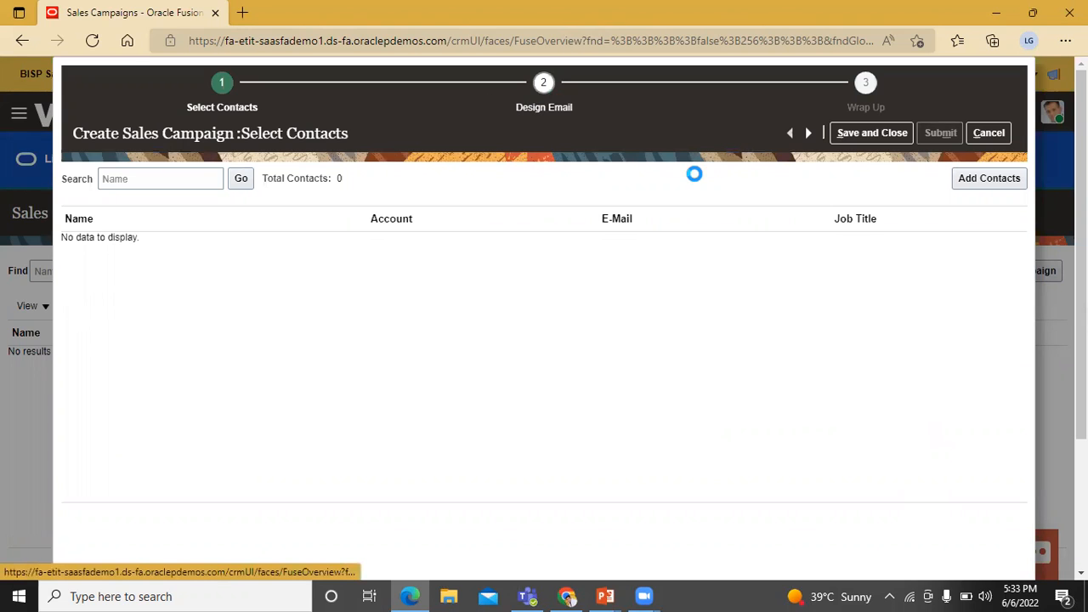
left_click(865, 83)
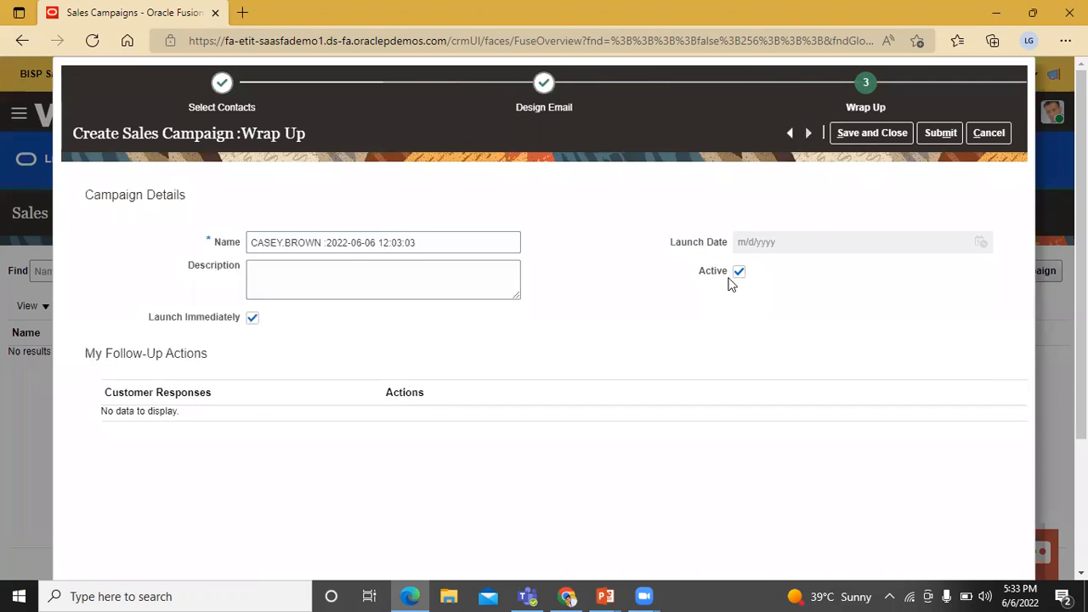